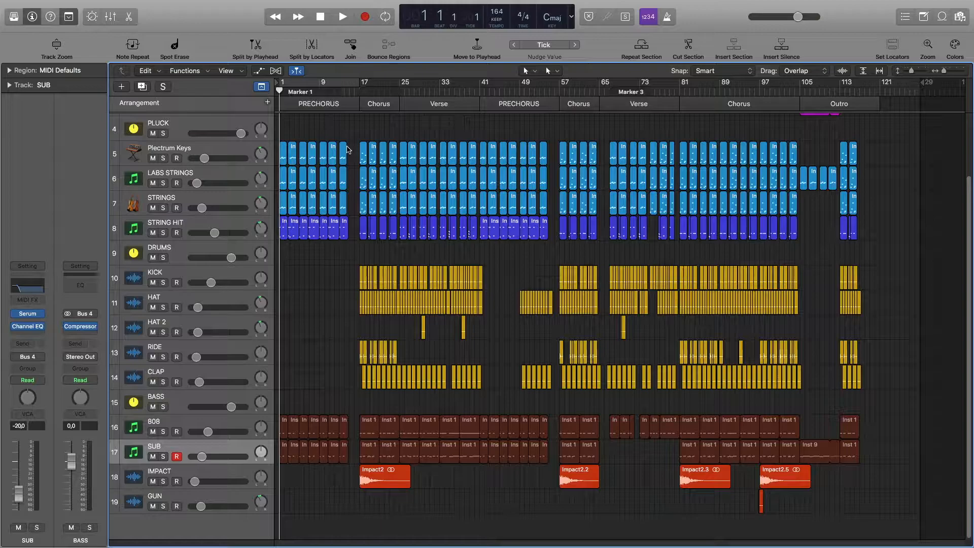
# - Play back the opening prechorus with the cycle range covering bars 1 to 17
pyautogui.press('space')
pyautogui.click(298, 86)
pyautogui.press('space')
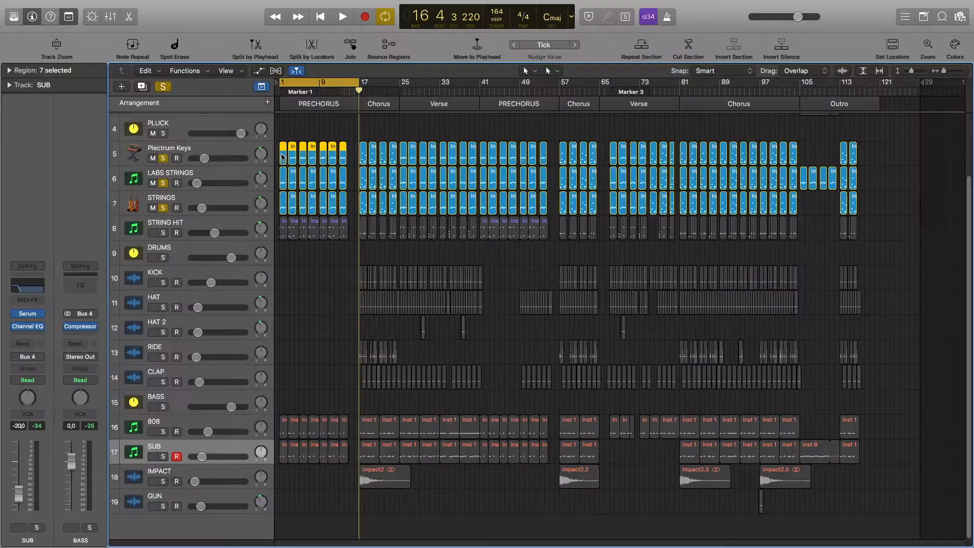
# - Open the prechorus Plectrum Keys regions in the Piano Roll and audition their lowest note
pyautogui.press('p')
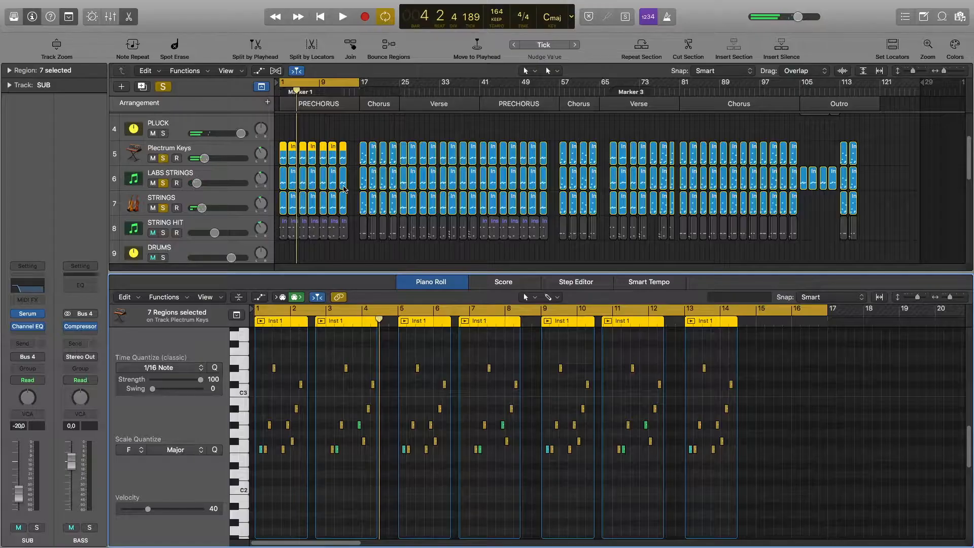
pyautogui.click(239, 448)
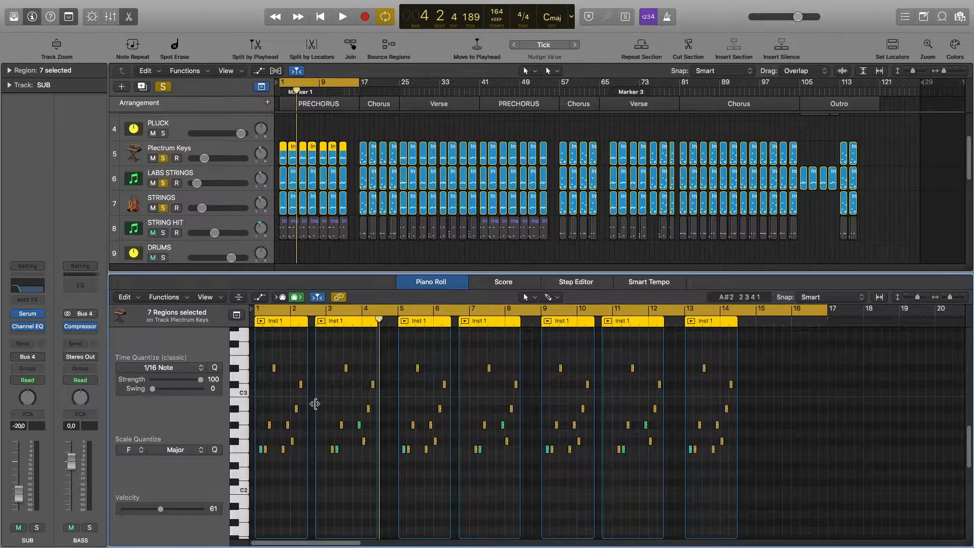
pyautogui.click(294, 131)
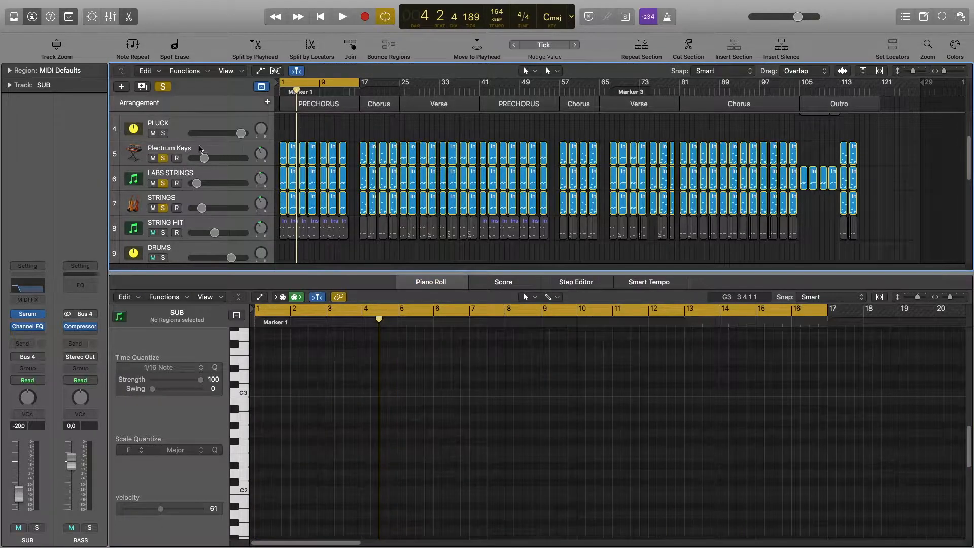
# - Solo only Plectrum Keys to view its RetroSyn instrument, and open the LABS instrument on the LABS STRINGS track
pyautogui.click(164, 88)
pyautogui.click(163, 158)
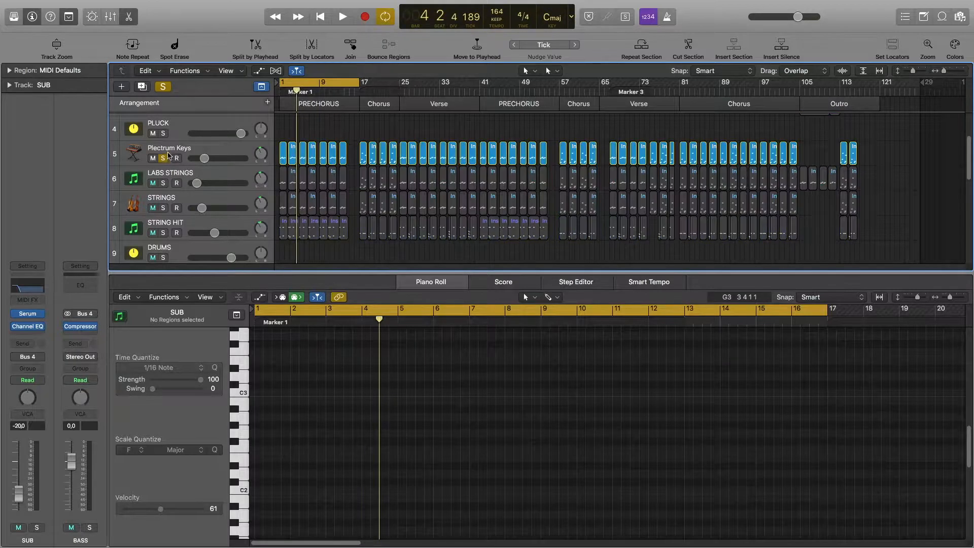
pyautogui.click(252, 147)
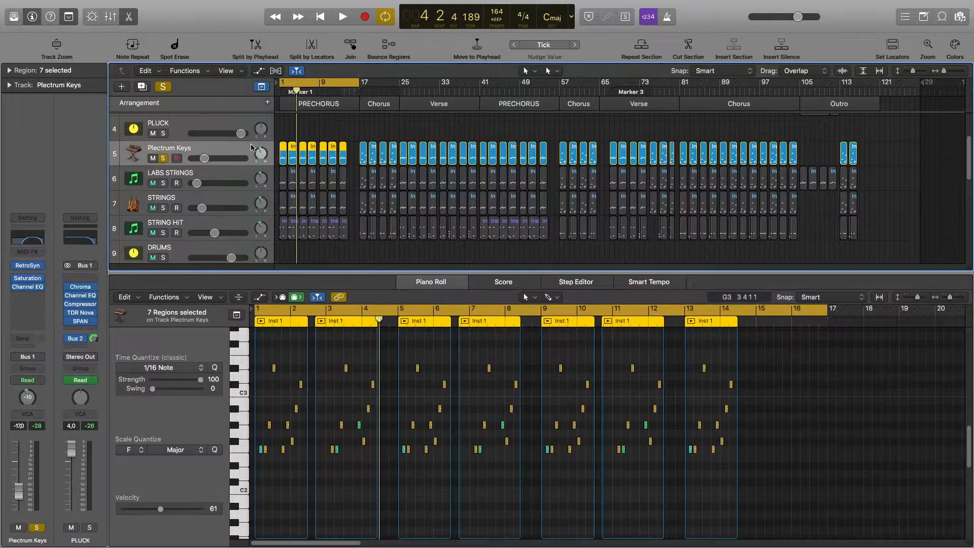
pyautogui.click(29, 267)
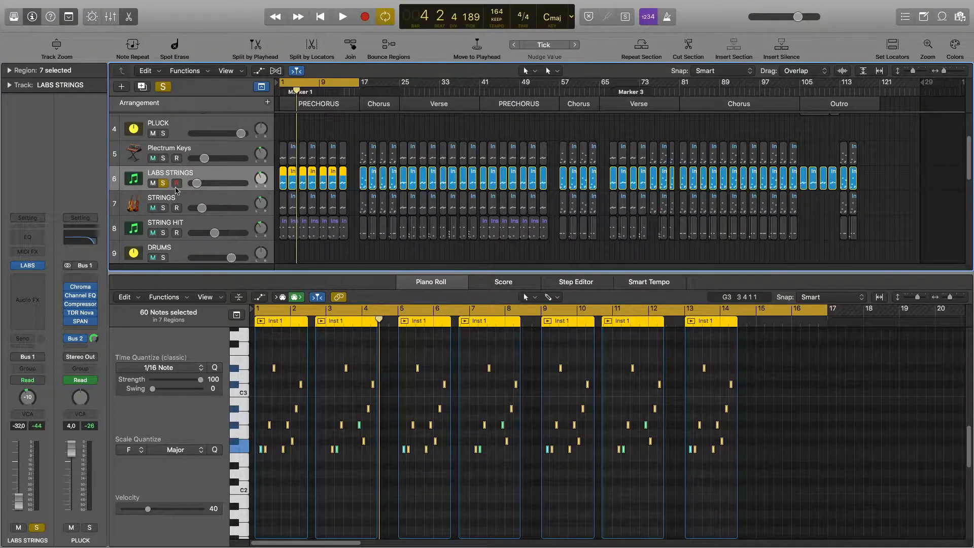
pyautogui.click(28, 265)
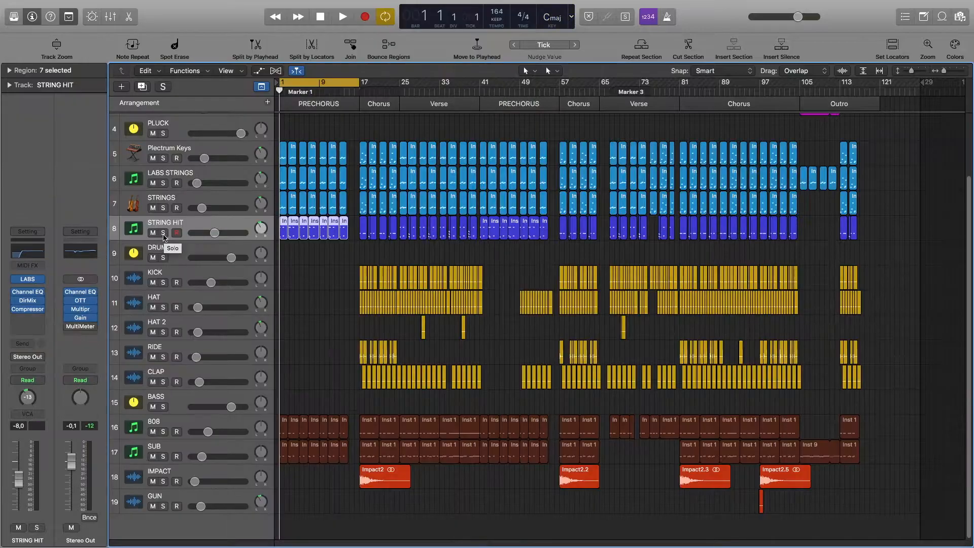
# - Solo and play the STRING HIT track, and review its Channel EQ, Direction Mixer and Compressor side-chain source
pyautogui.click(162, 233)
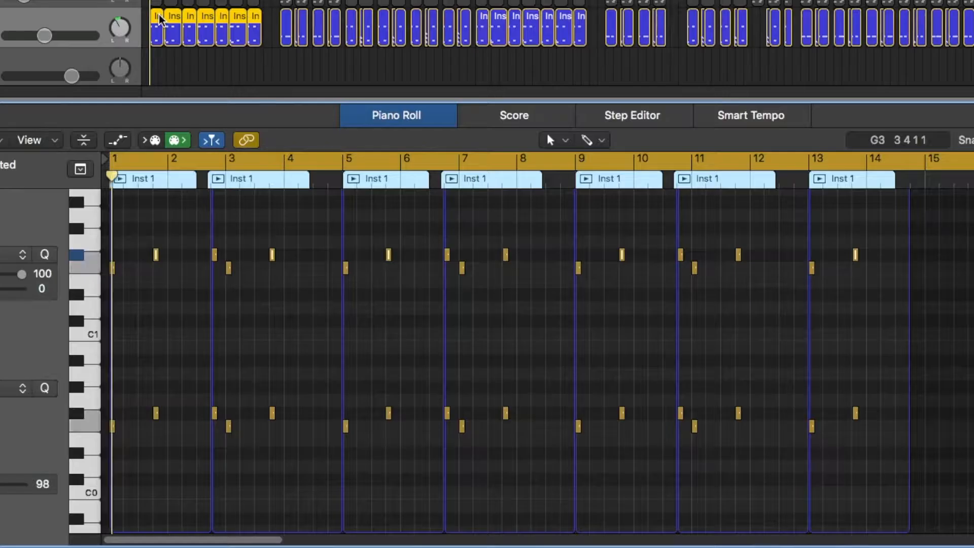
pyautogui.press('space')
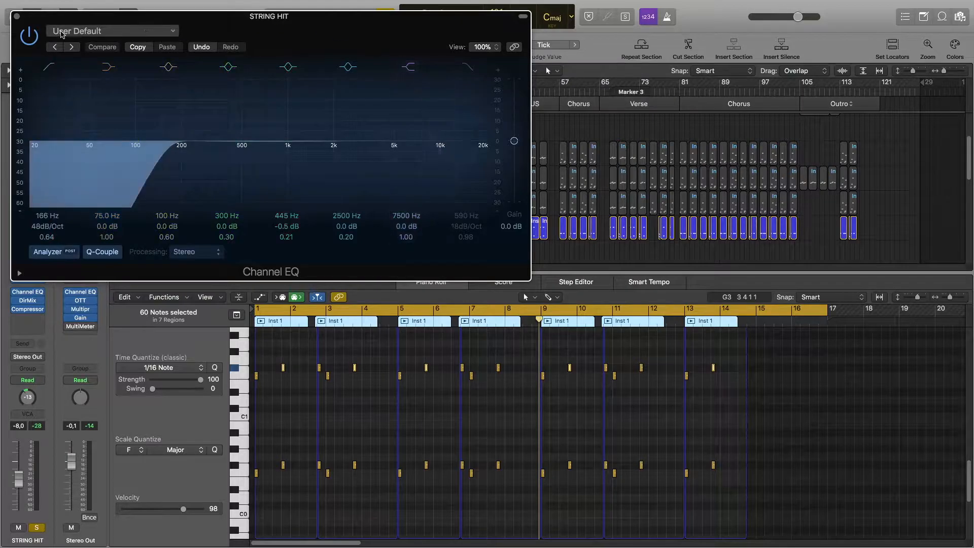
pyautogui.click(17, 19)
pyautogui.click(28, 301)
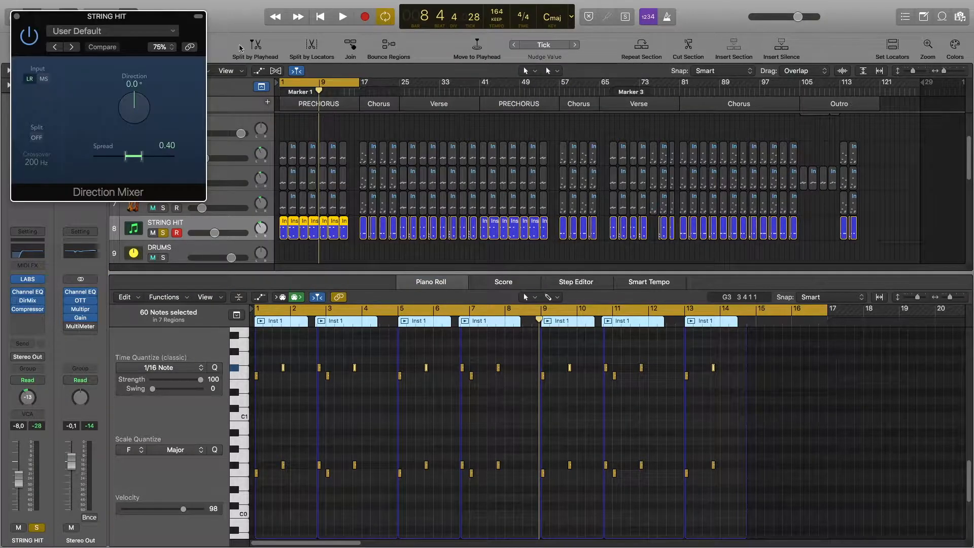
pyautogui.moveTo(193, 30); pyautogui.dragTo(419, 56)
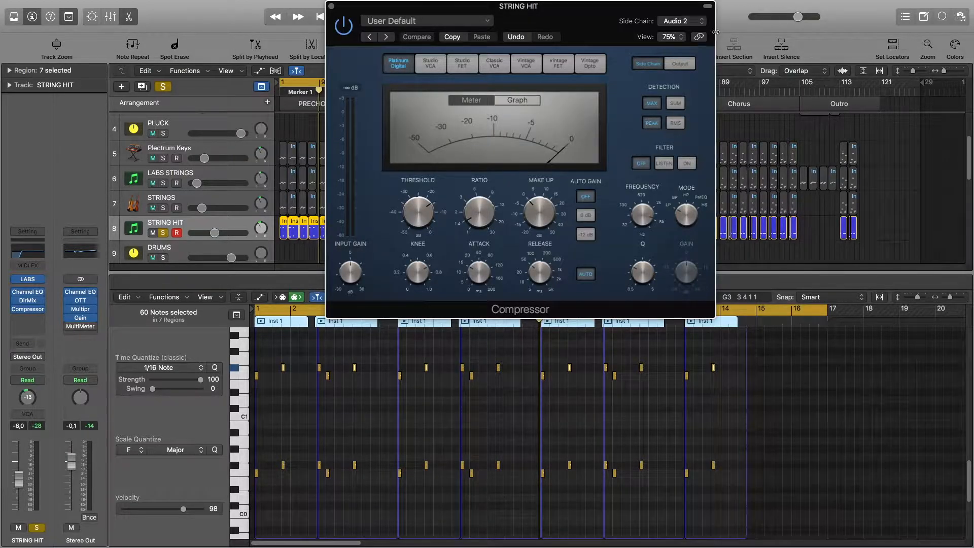
pyautogui.click(679, 21)
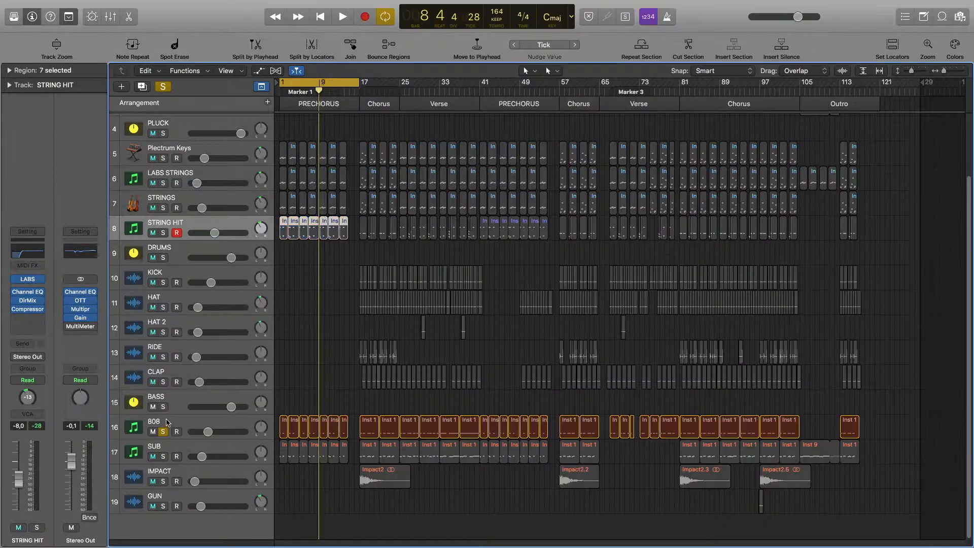
# - Play the soloed 808 track's prechorus part with its notes in view, and open the SUB track's Channel EQ
pyautogui.click(170, 426)
pyautogui.press('e')
pyautogui.press('space')
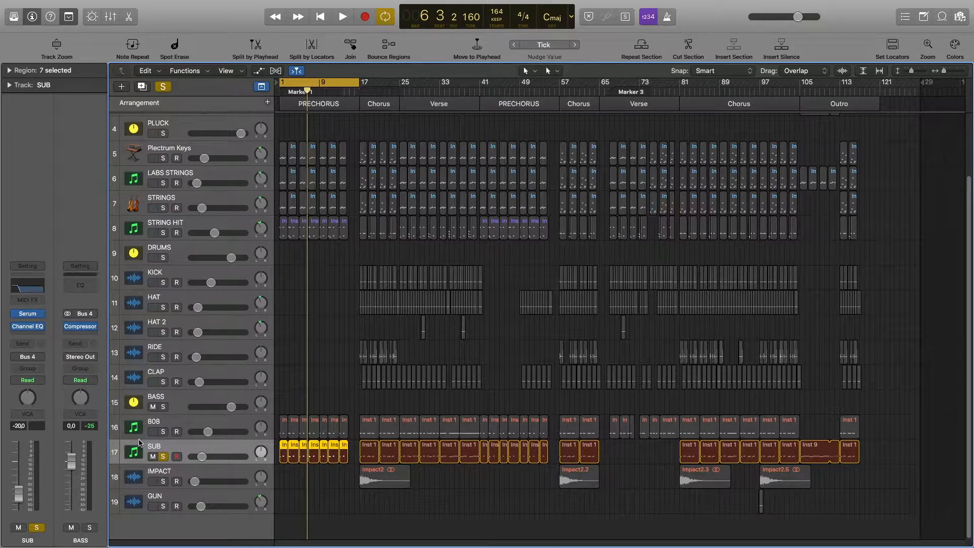
pyautogui.click(32, 326)
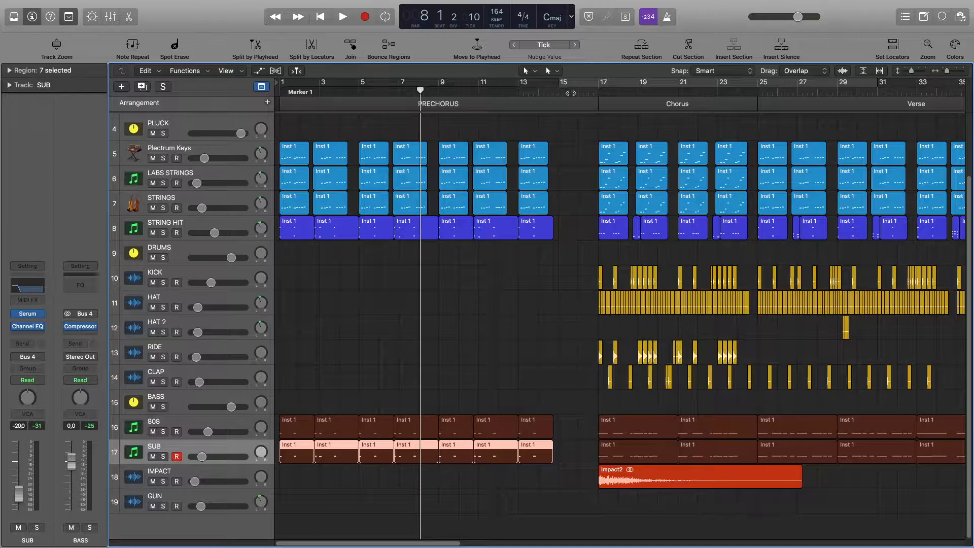
# - Play the full mix from the end of the prechorus through the chorus at bars 17 to 25
pyautogui.click(560, 83)
pyautogui.press('space')
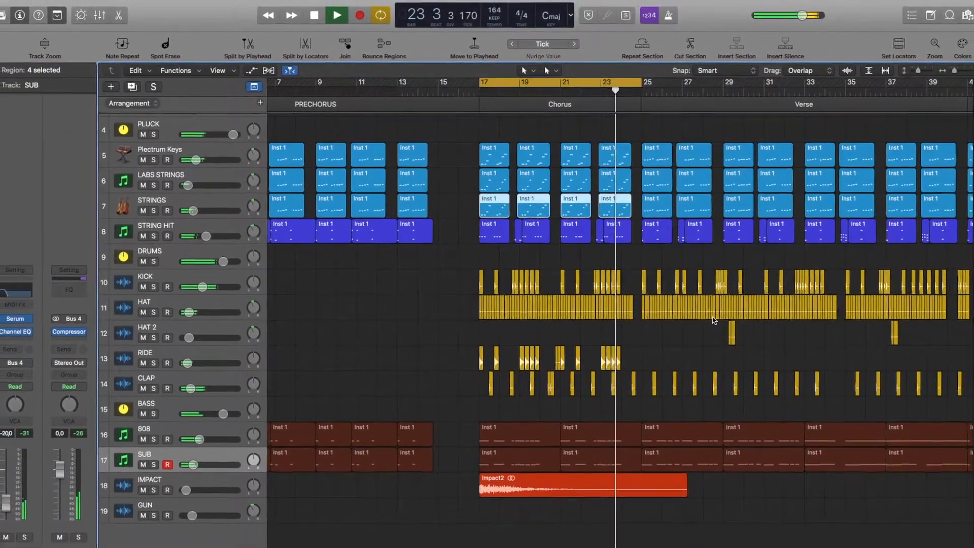
pyautogui.press('space')
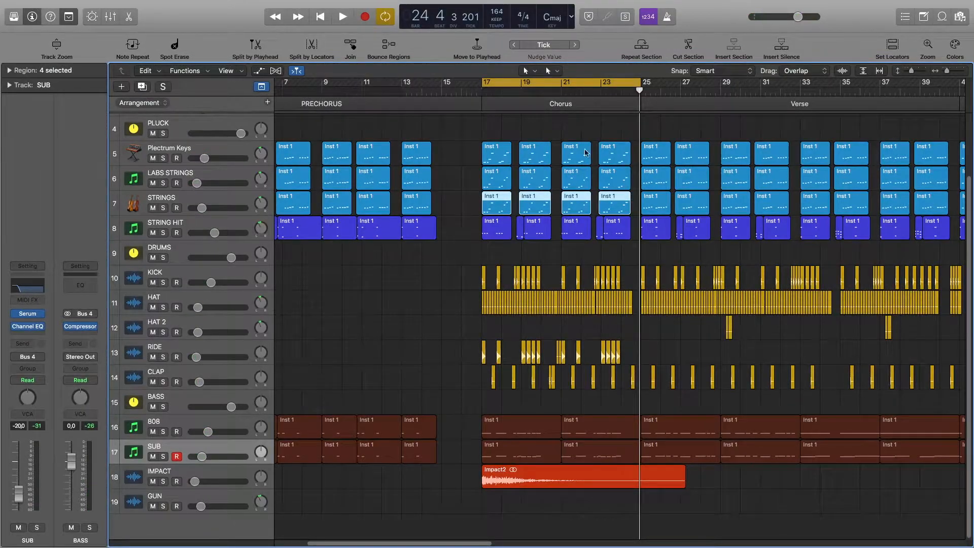
# - Open the four chorus Plectrum Keys regions in the Piano Roll and play the melody with the track soloed
pyautogui.moveTo(616, 128); pyautogui.dragTo(500, 153)
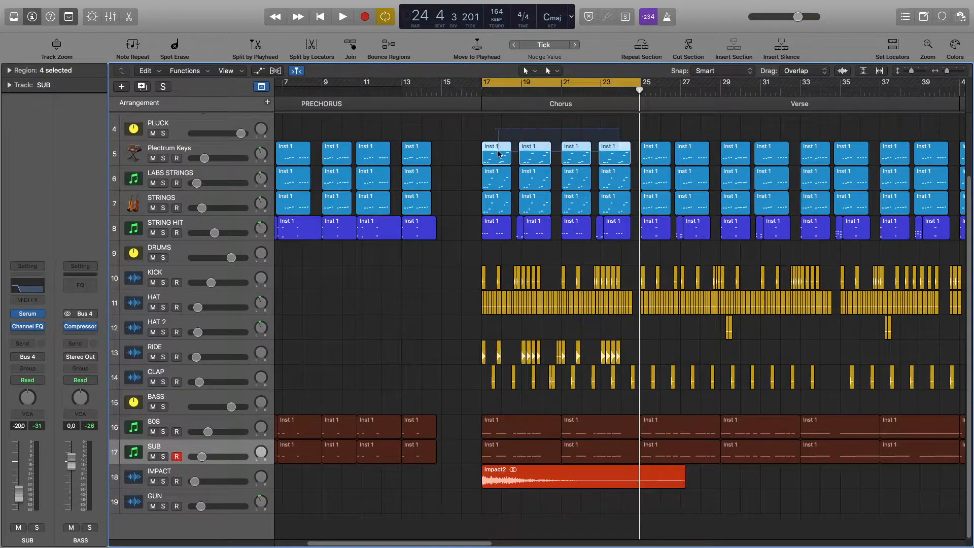
pyautogui.doubleClick(492, 155)
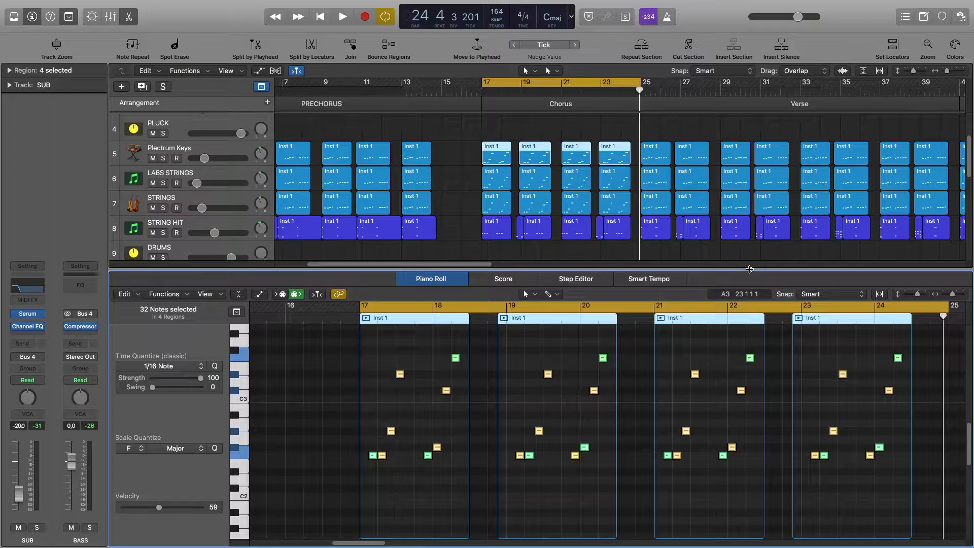
pyautogui.click(163, 158)
pyautogui.press('space')
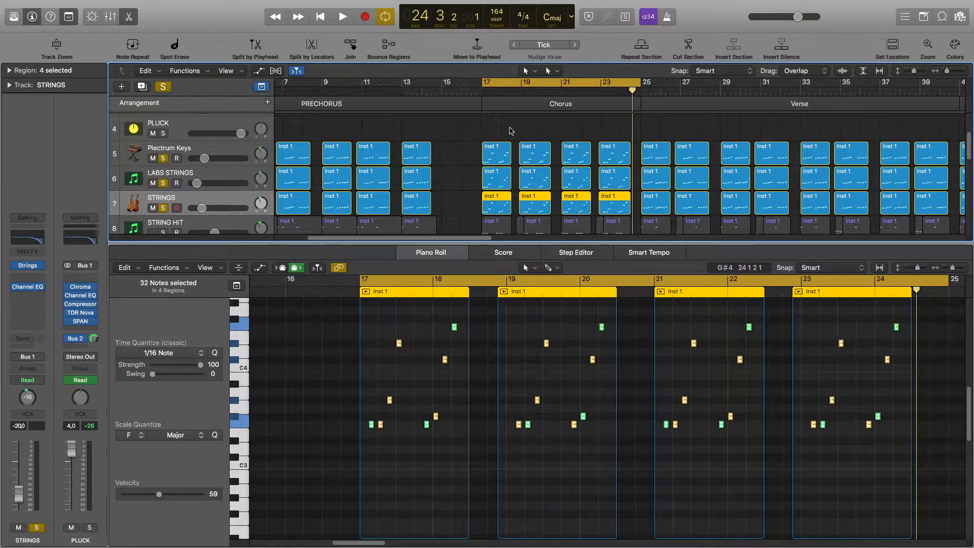
pyautogui.scroll(1, 905, 421)
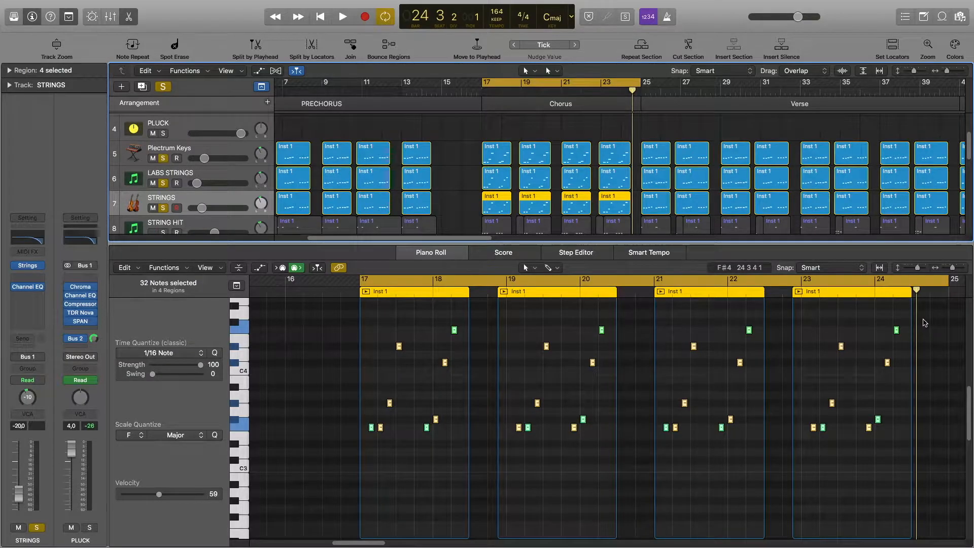
pyautogui.press('p')
# - Add STRING HIT to the soloed tracks and play its chorus regions in the Piano Roll
pyautogui.click(163, 233)
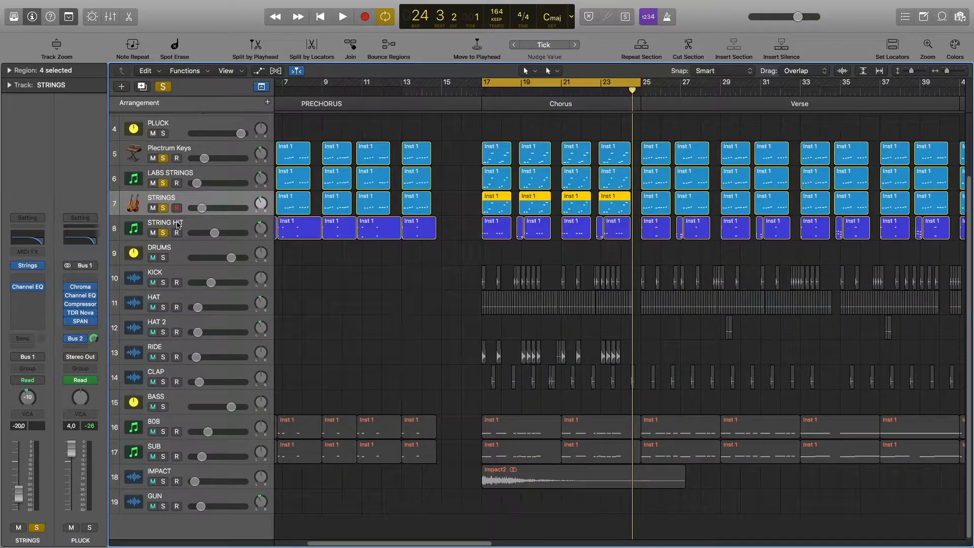
pyautogui.click(177, 224)
pyautogui.press('p')
pyautogui.press('space')
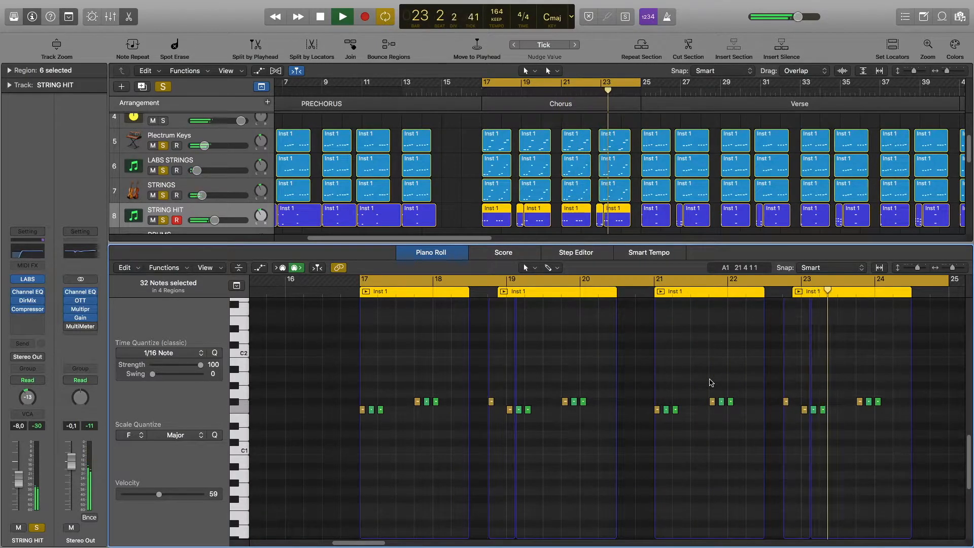
pyautogui.press('space')
pyautogui.press('e')
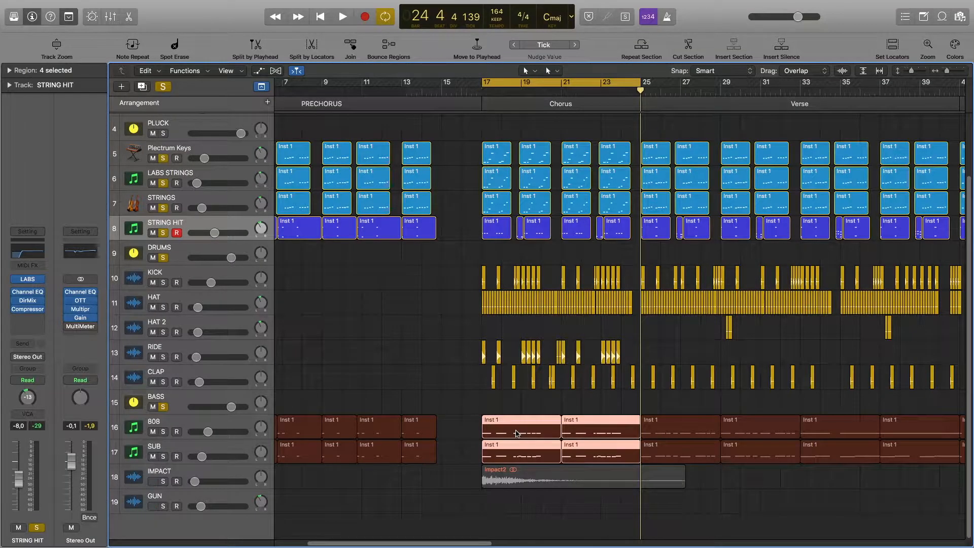
# - Open the chorus 808 and SUB regions in the Piano Roll and play them with the soloed drums and melody
pyautogui.doubleClick(516, 433)
pyautogui.press('space')
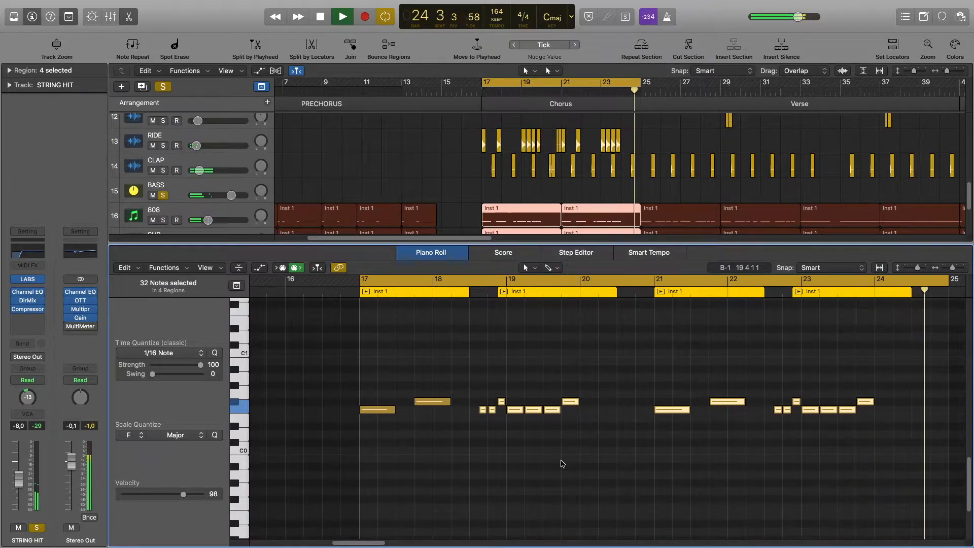
pyautogui.press('space')
pyautogui.press('e')
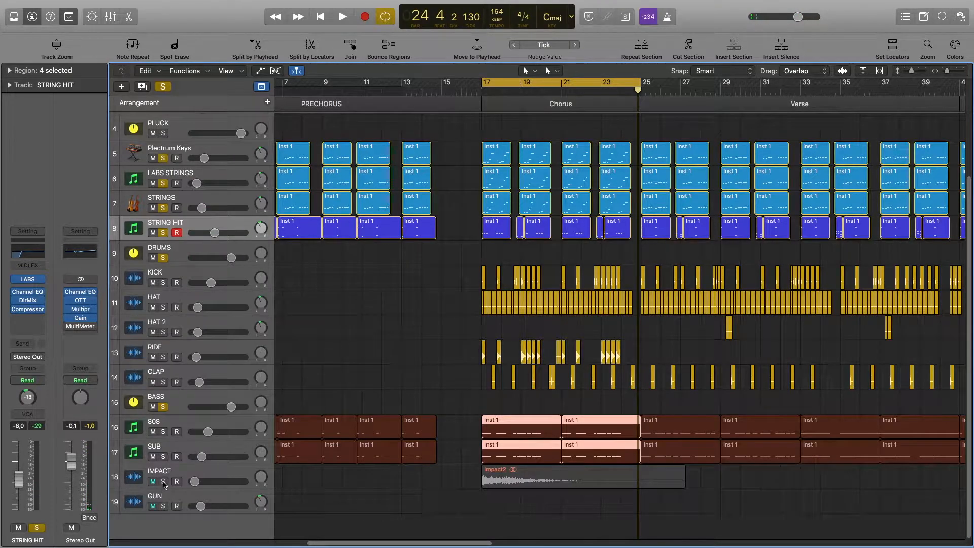
# - Solo the IMPACT track as well to play the chorus, and listen through the full verse at bars 25 to 41
pyautogui.click(163, 482)
pyautogui.press('space')
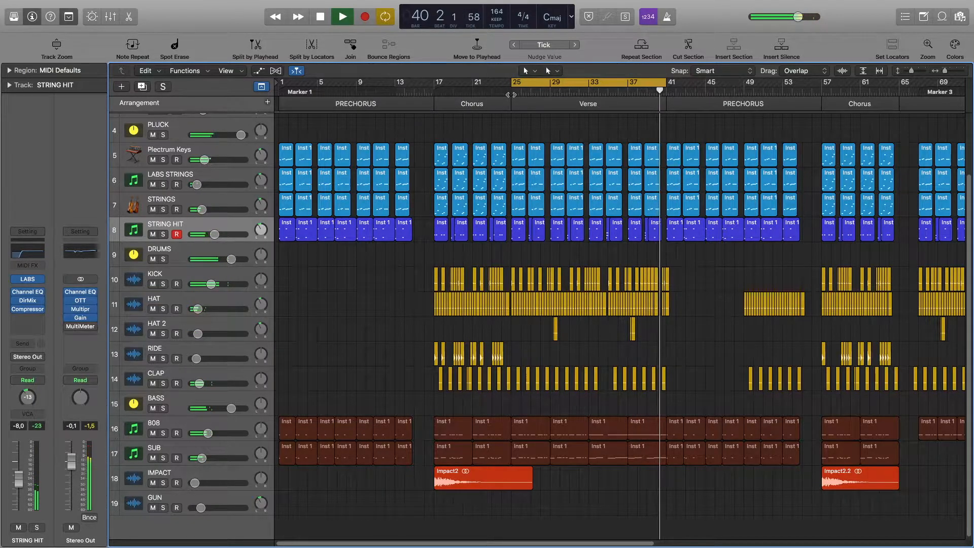
pyautogui.press('space')
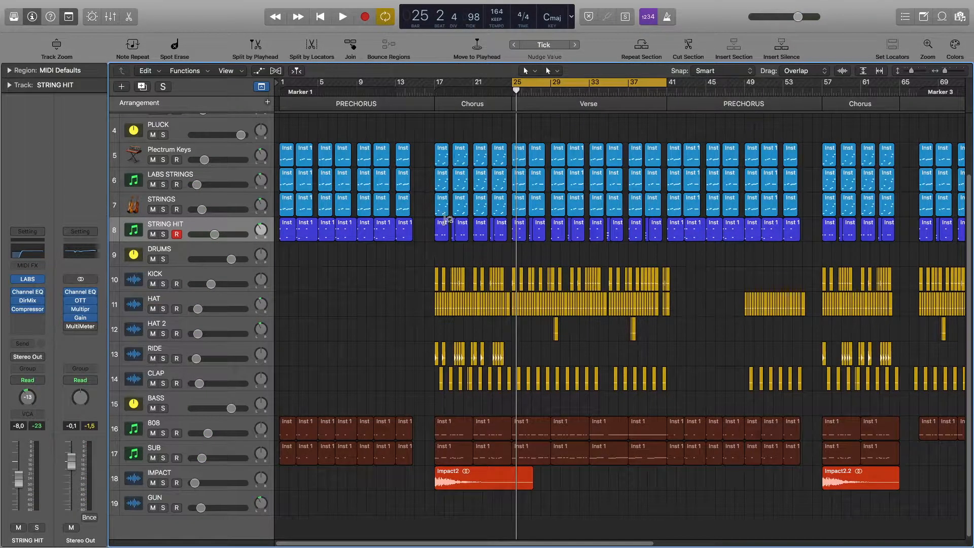
# - Solo the DRUMS track to hear the verse beat, and play the verse's 808 and SUB regions in the Piano Roll
pyautogui.moveTo(413, 155); pyautogui.dragTo(285, 235)
pyautogui.click(546, 129)
pyautogui.press('space')
pyautogui.click(163, 259)
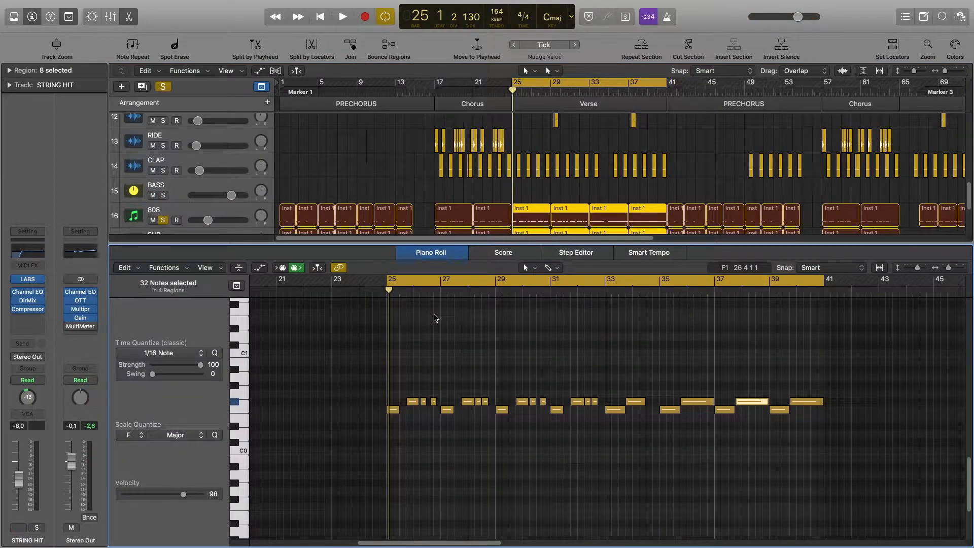
pyautogui.press('space')
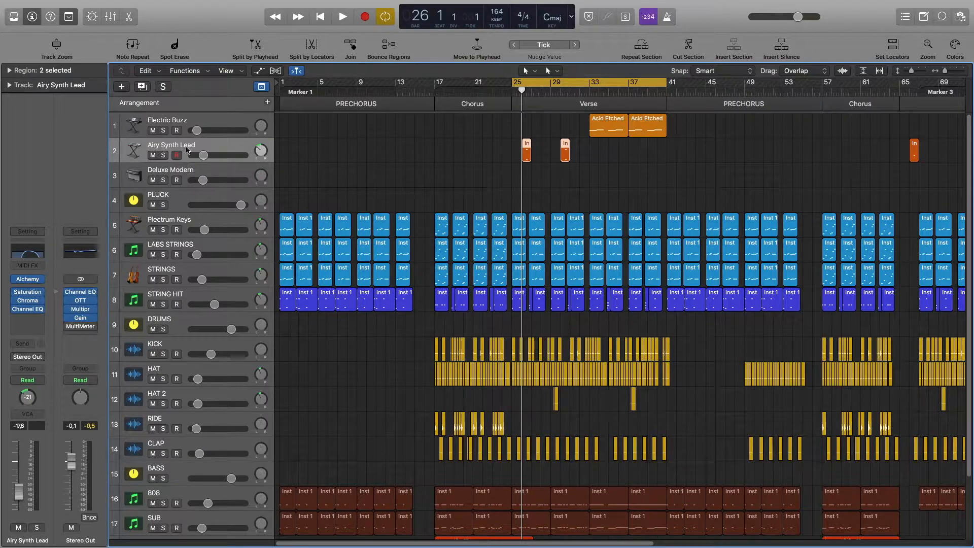
# - Play the soloed Airy Synth Lead from bar 26 with cycle off, and review its Alchemy and Saturation plug-ins
pyautogui.click(163, 154)
pyautogui.press('c')
pyautogui.press('space')
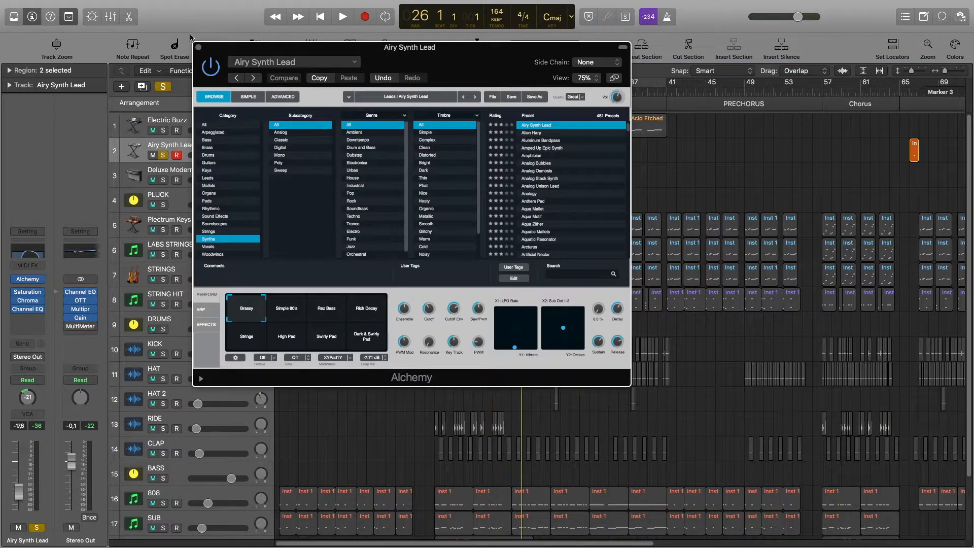
pyautogui.click(198, 47)
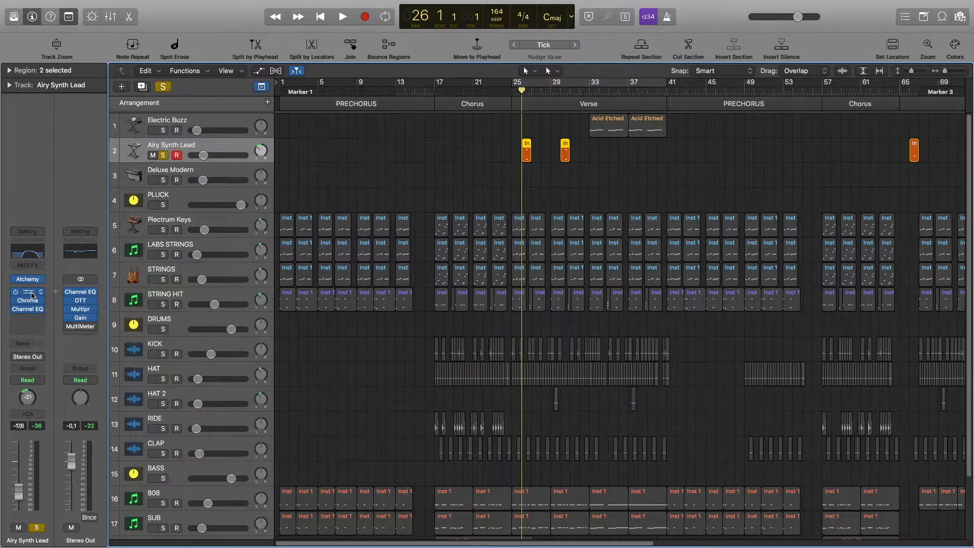
pyautogui.click(28, 292)
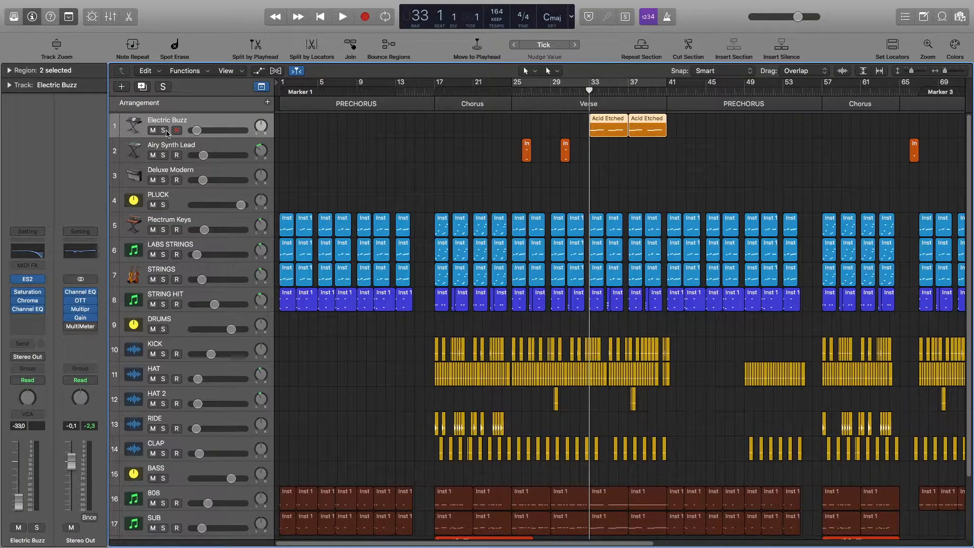
# - Solo the Electric Buzz track and play its Acid Etched regions in the Piano Roll from bar 33
pyautogui.click(164, 131)
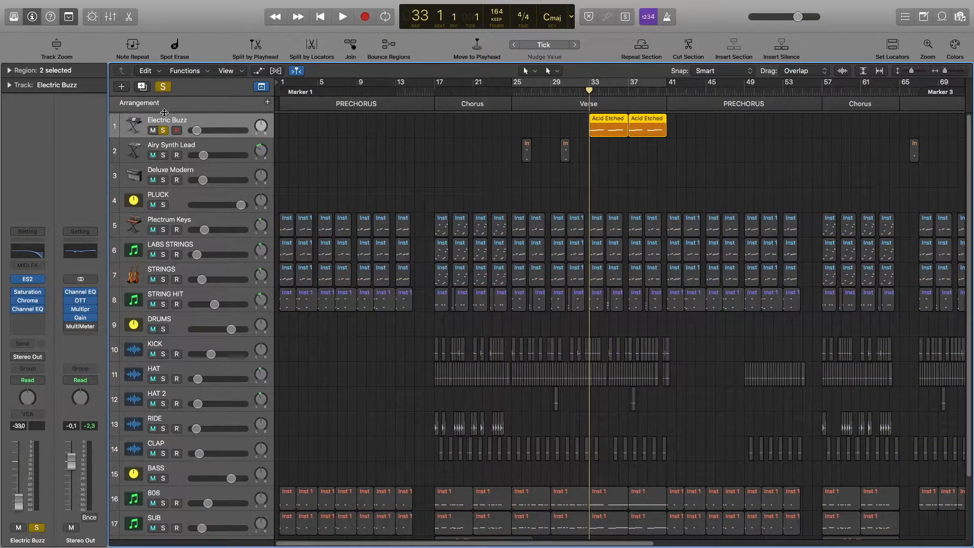
pyautogui.press('p')
pyautogui.press('space')
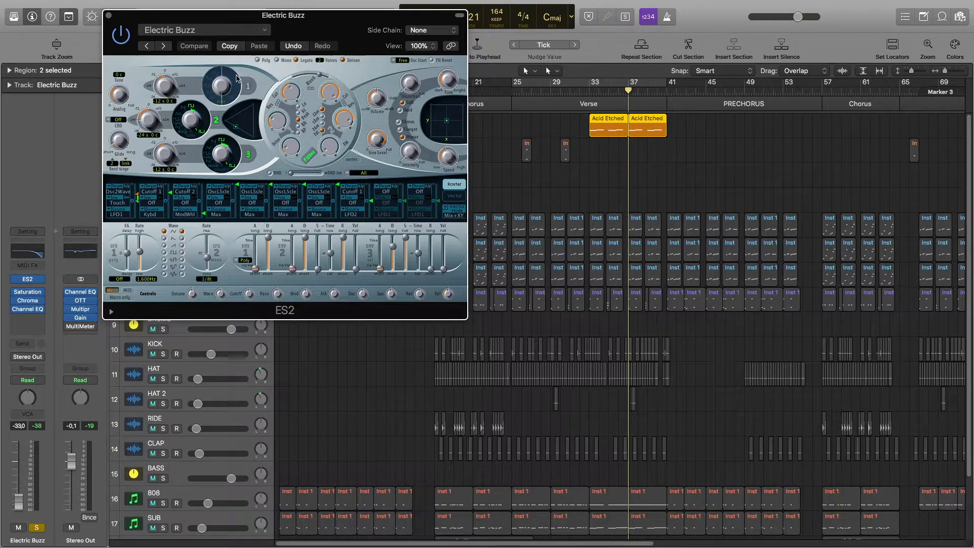
# - Close the Electric Buzz track's ES2 instrument and review its Saturation plug-in
pyautogui.click(109, 16)
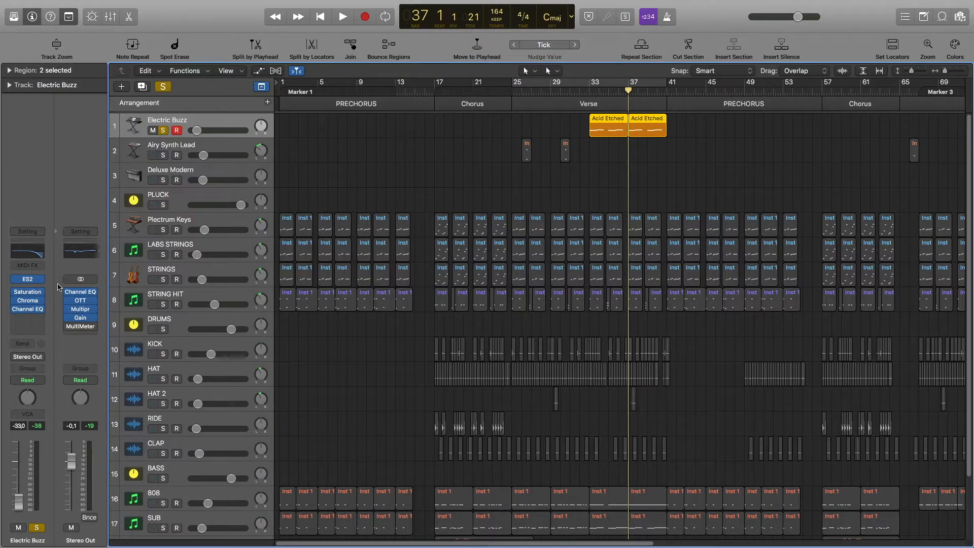
pyautogui.click(28, 292)
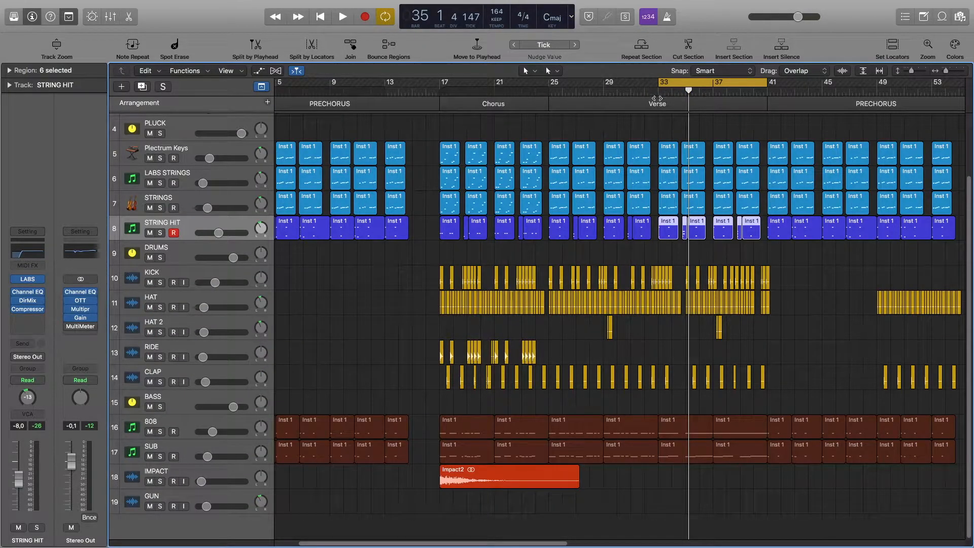
# - Open the STRING HIT regions from bars 33 to 41 in the Piano Roll and play them soloed
pyautogui.press('p')
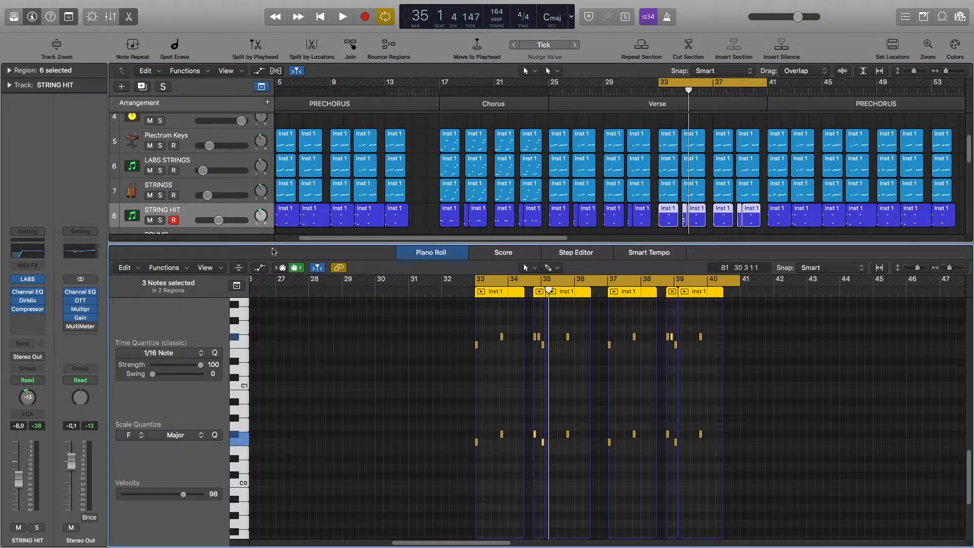
pyautogui.press('s')
pyautogui.press('space')
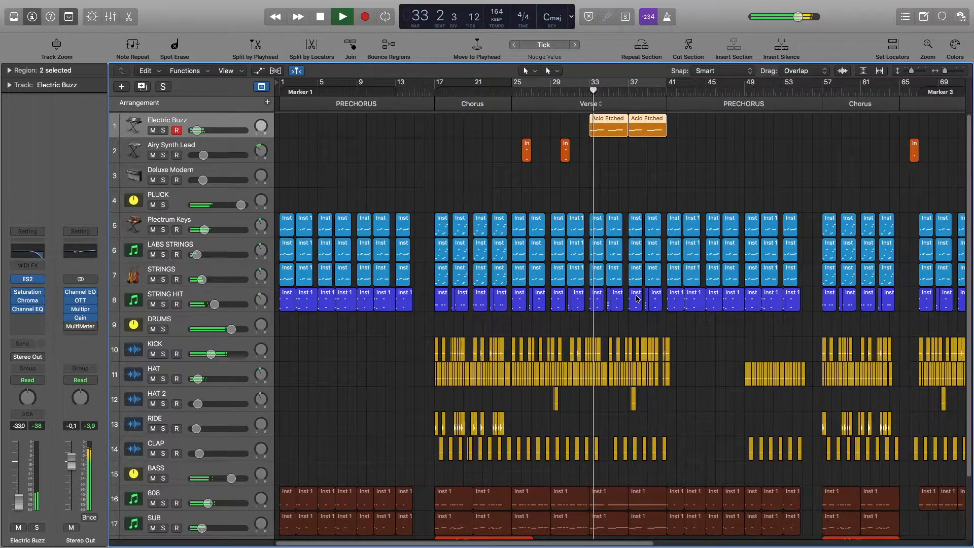
# - Listen to the second half of the verse with all tracks from bar 33 to bar 41
pyautogui.scroll(-2, 637, 299)
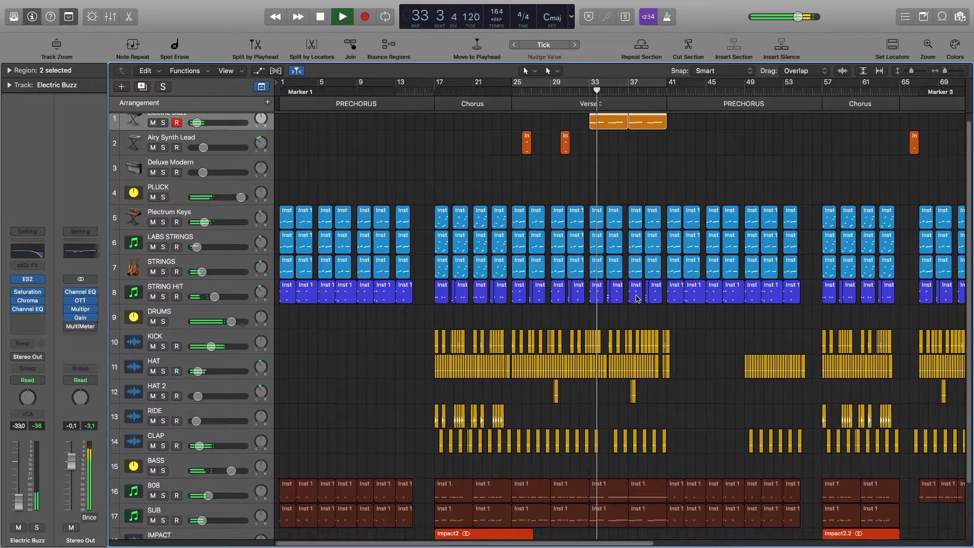
pyautogui.scroll(2, 637, 299)
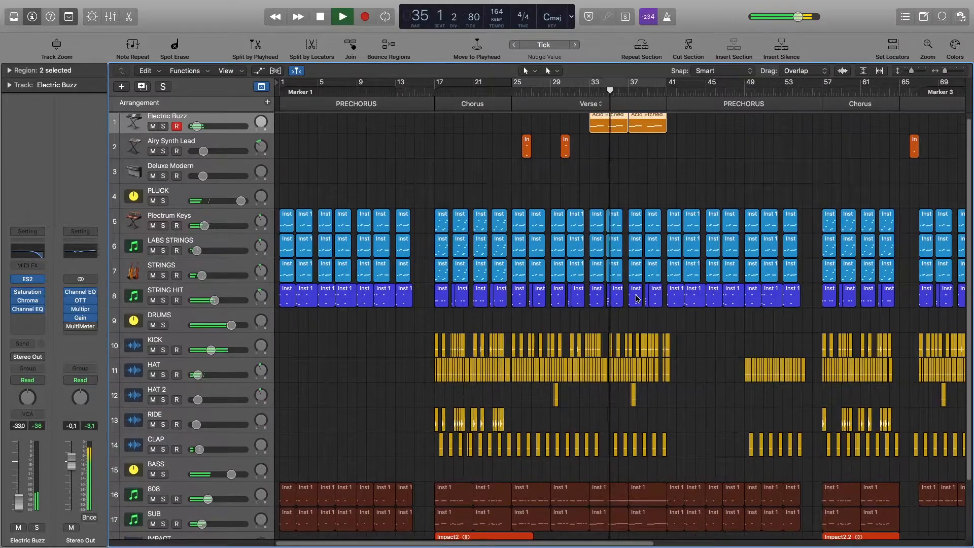
pyautogui.scroll(-1, 638, 299)
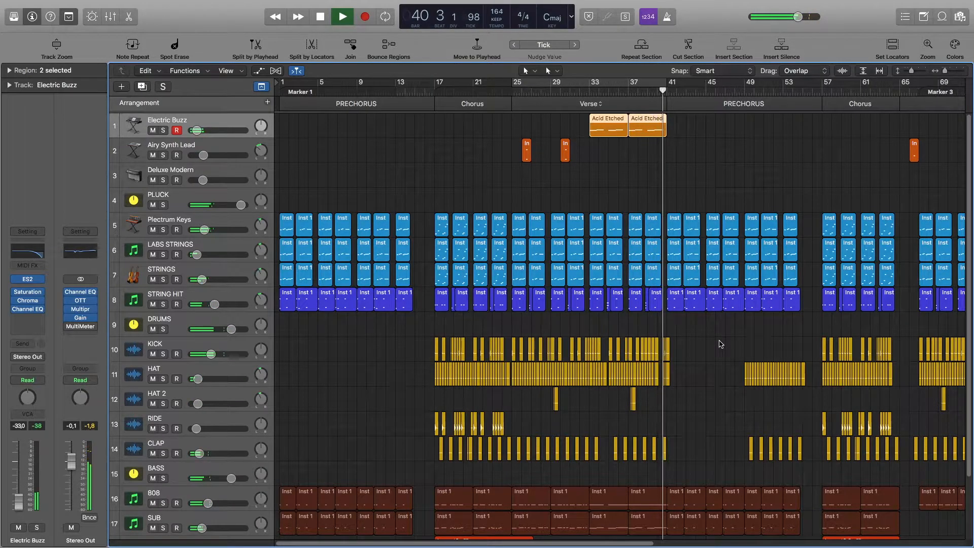
pyautogui.press('space')
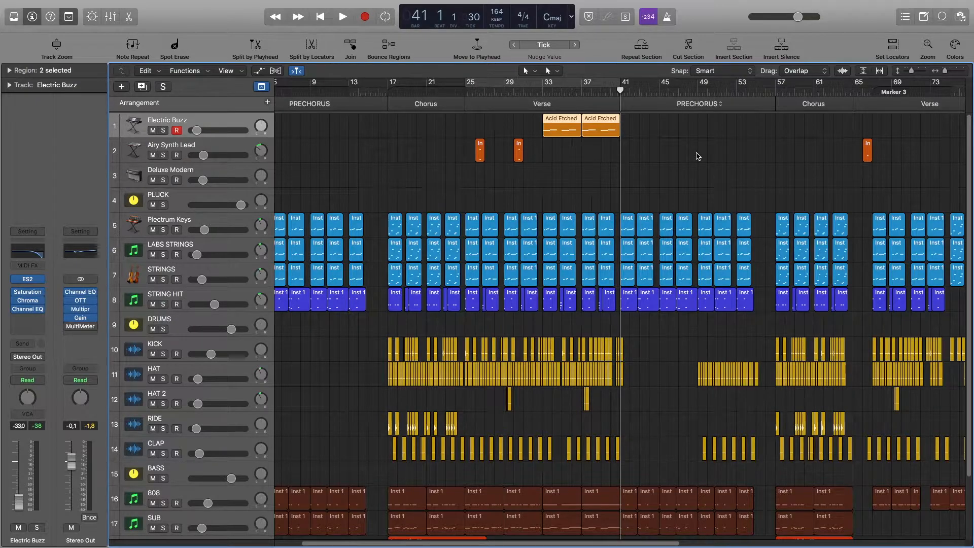
# - Solo the CLAP and HAT tracks and play the second prechorus from bar 49
pyautogui.hscroll(2, 698, 156)
pyautogui.scroll(-2, 698, 263)
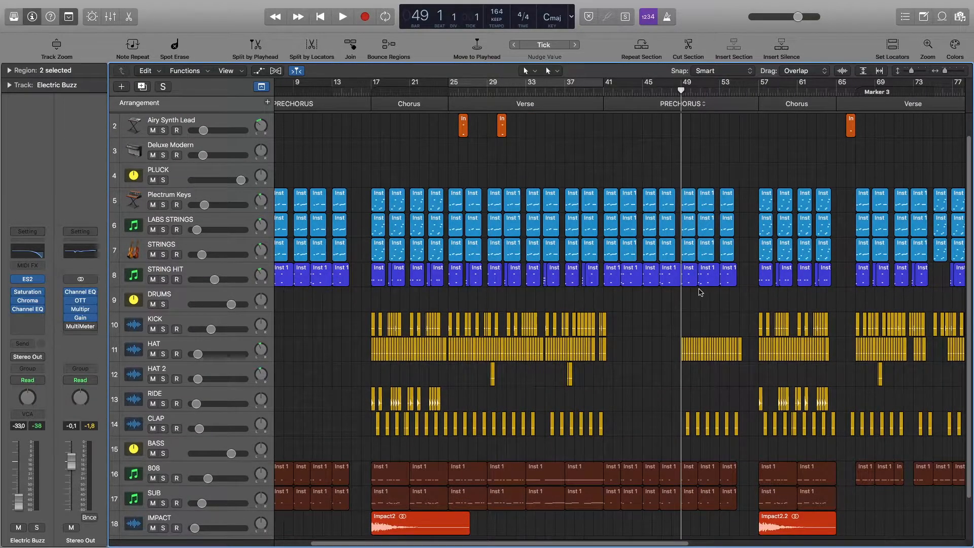
pyautogui.click(164, 429)
pyautogui.click(164, 354)
pyautogui.press('space')
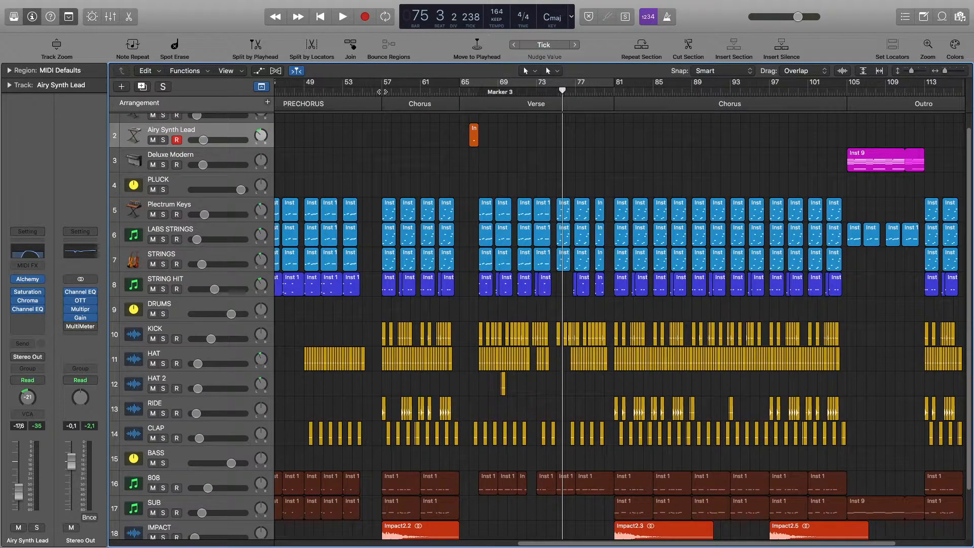
# - Place the playhead at bar 65 and listen through the second verse with all tracks playing
pyautogui.click(381, 95)
pyautogui.moveTo(384, 87); pyautogui.dragTo(470, 86)
pyautogui.click(458, 85)
pyautogui.click(462, 91)
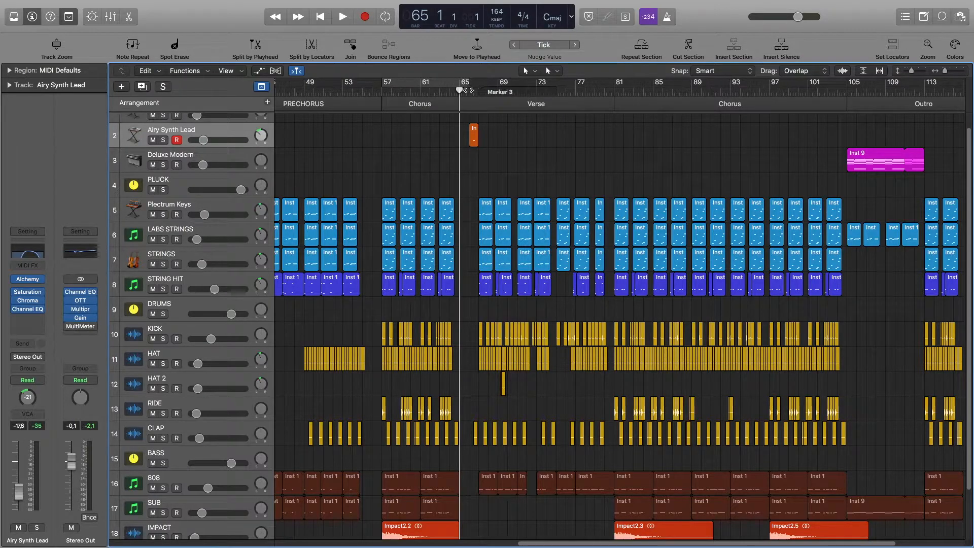
pyautogui.scroll(1, 483, 210)
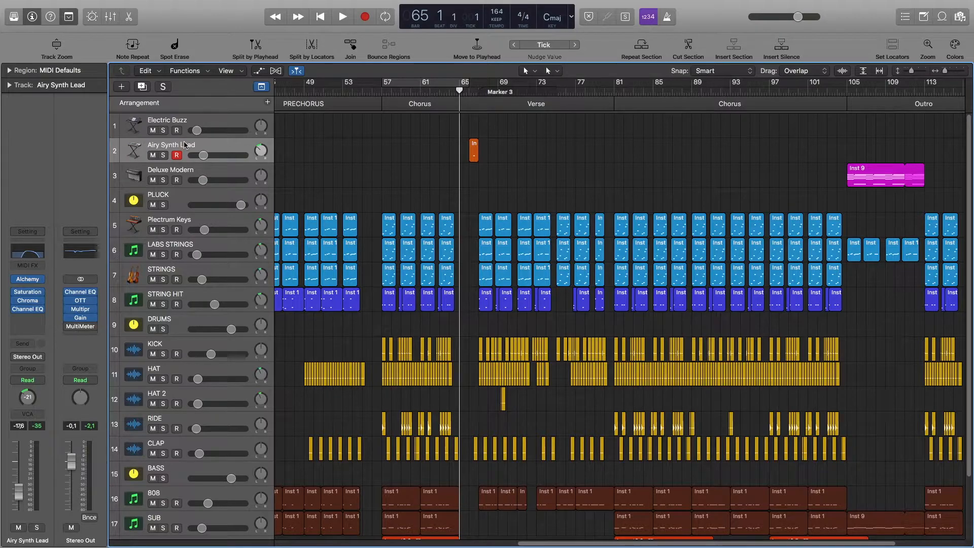
pyautogui.scroll(-5, 502, 420)
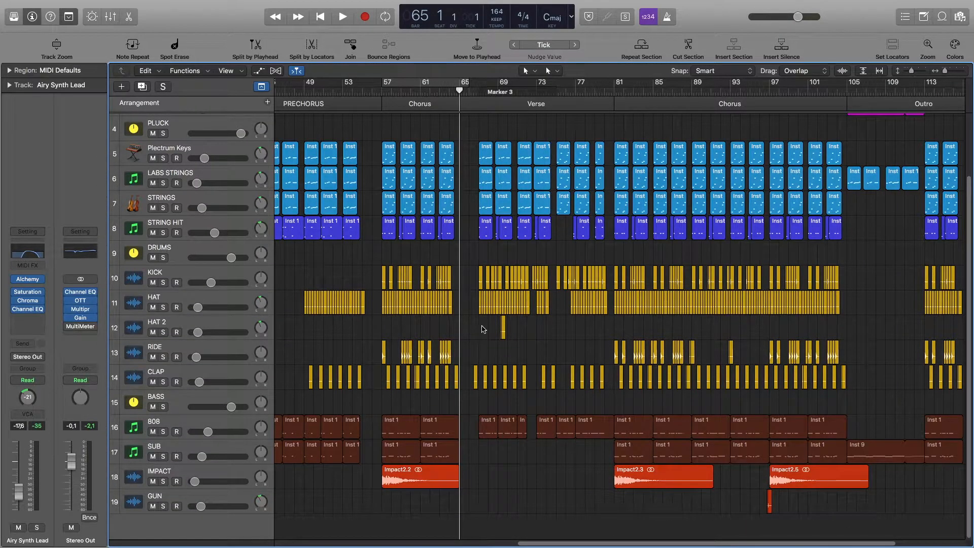
pyautogui.scroll(1, 565, 198)
pyautogui.press('space')
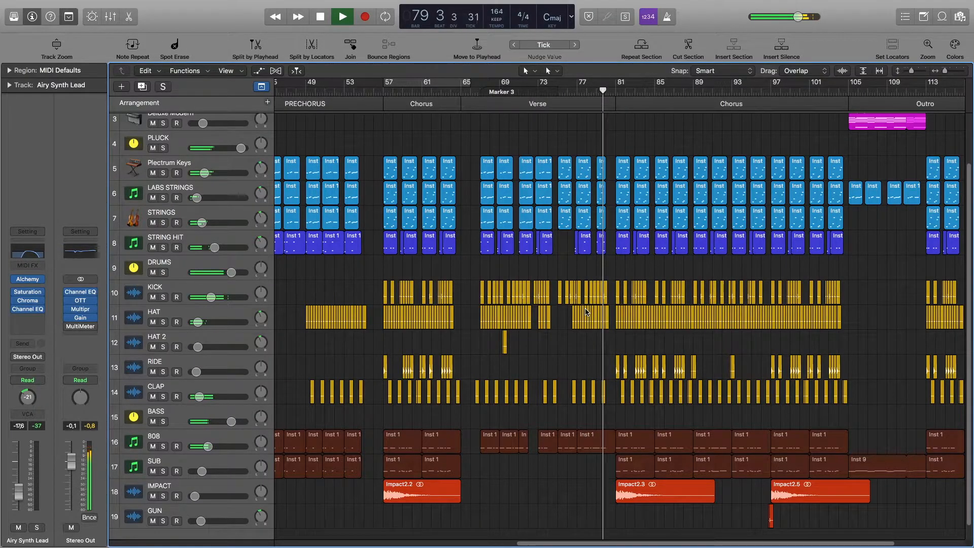
pyautogui.press('space')
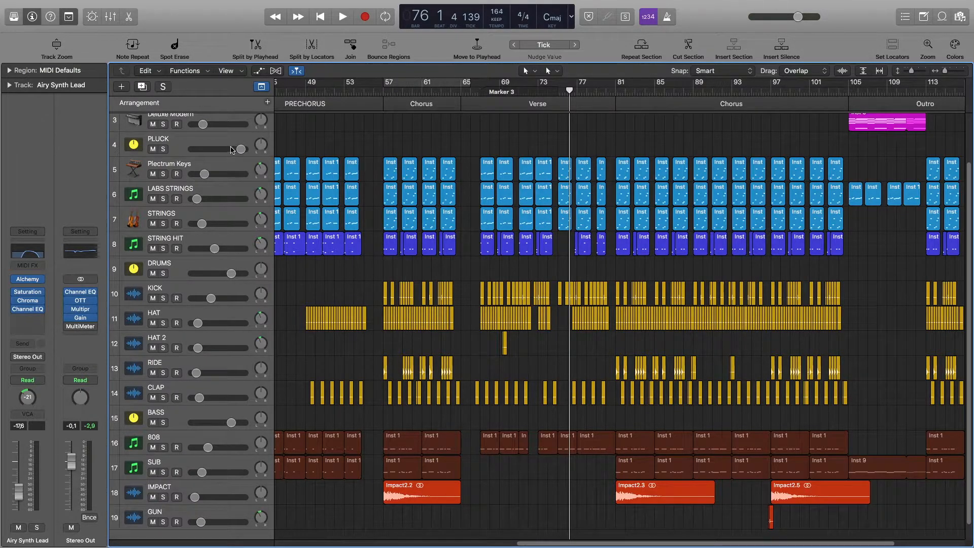
# - Solo the PLUCK track, show its High Cut automation and Channel EQ, and play the filtered part around bar 75
pyautogui.click(163, 149)
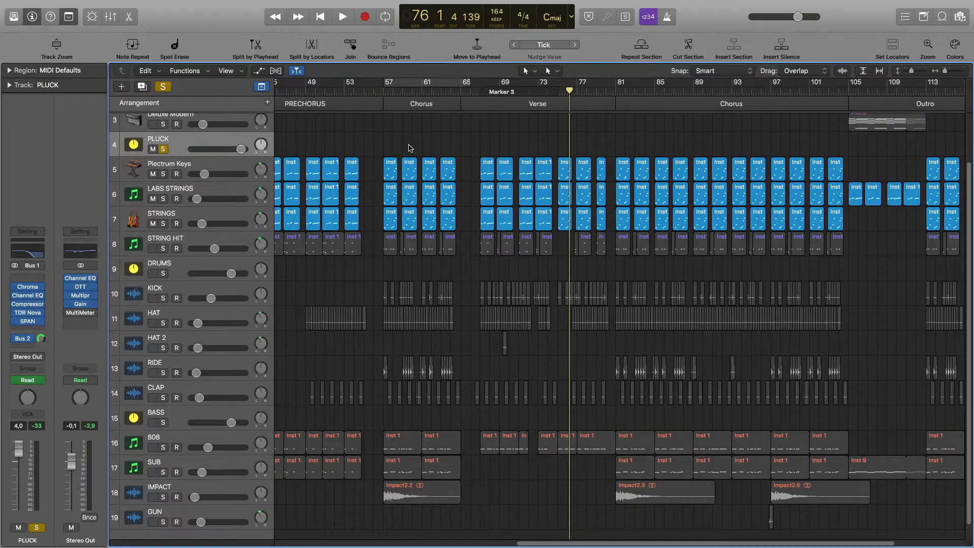
pyautogui.press('a')
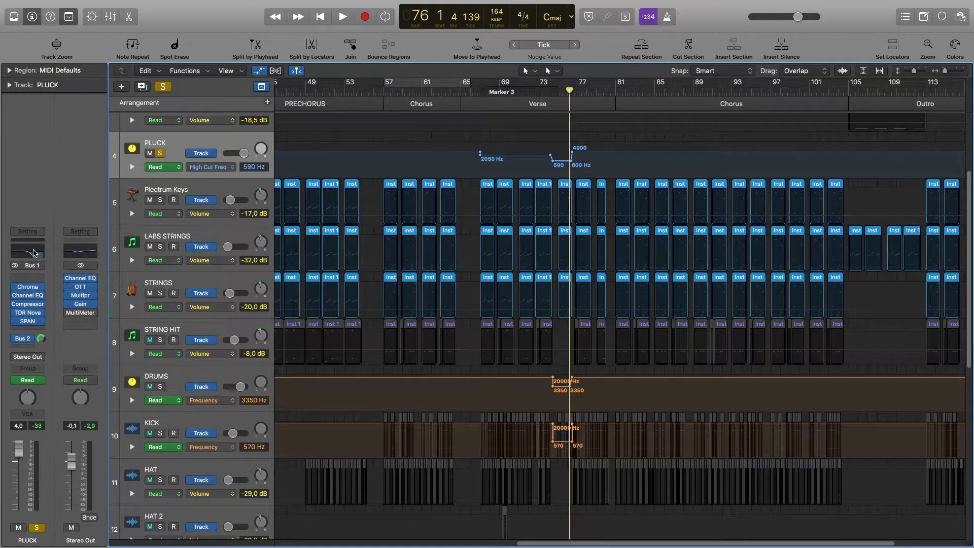
pyautogui.click(30, 252)
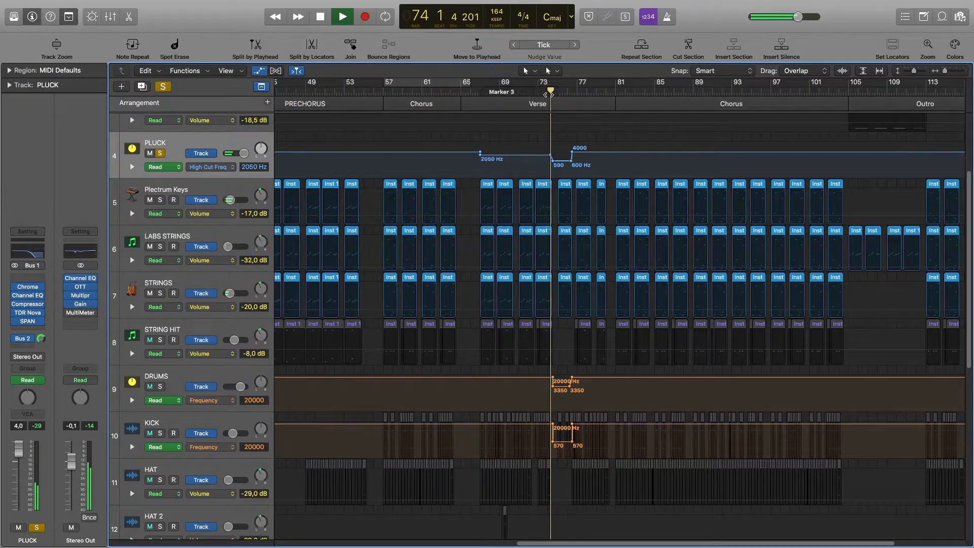
pyautogui.press('space')
pyautogui.press('s')
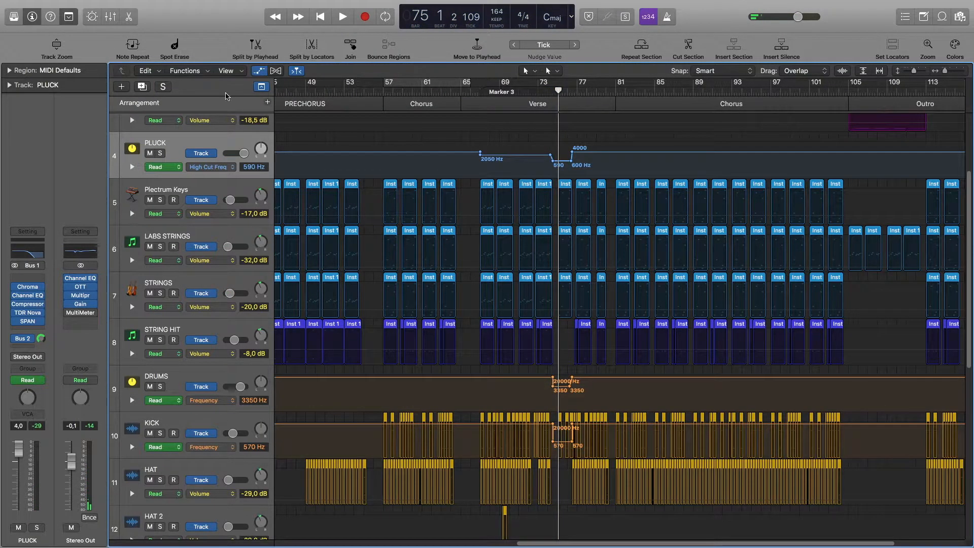
# - Hide the track automation and set the cycle range over the second verse from bar 67 to bar 81
pyautogui.click(258, 70)
pyautogui.press('super+Up')
pyautogui.click(480, 90)
pyautogui.moveTo(481, 85); pyautogui.dragTo(616, 84)
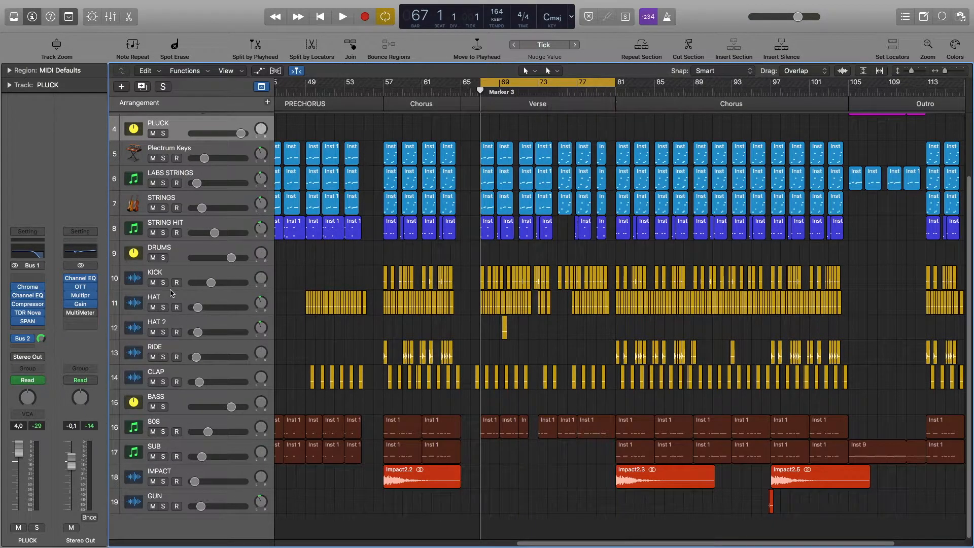
# - Play the soloed DRUMS track through the second verse and open that verse's 808 regions in the Piano Roll
pyautogui.click(163, 259)
pyautogui.press('space')
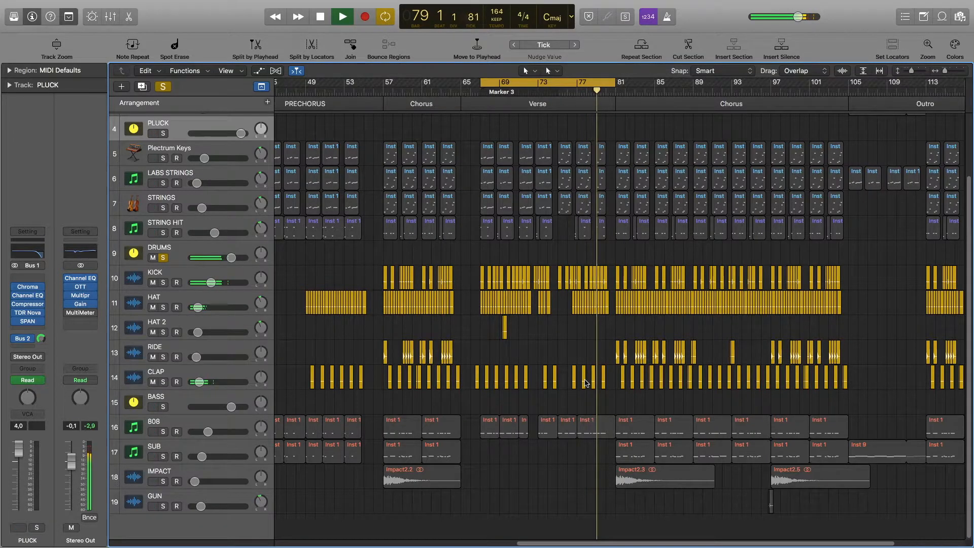
pyautogui.moveTo(597, 408); pyautogui.dragTo(499, 427)
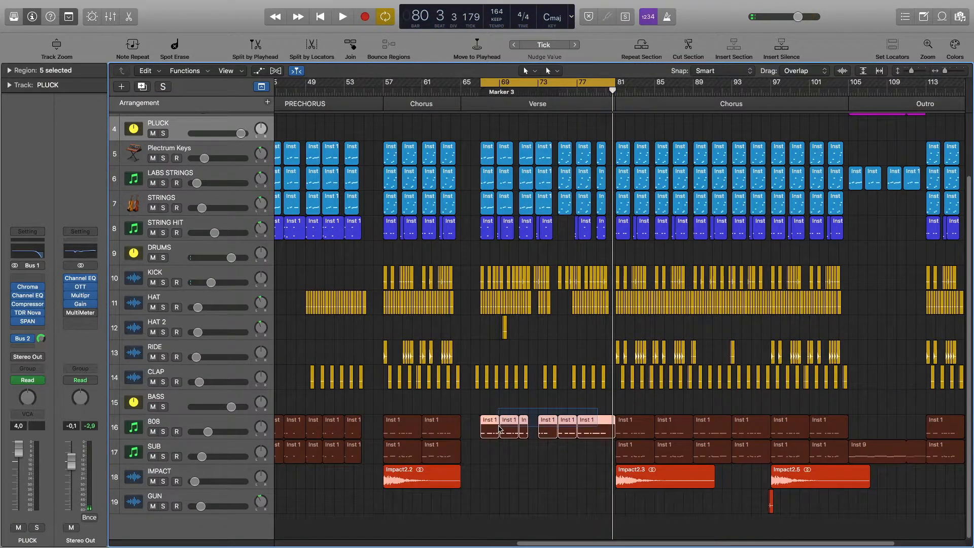
pyautogui.doubleClick(493, 427)
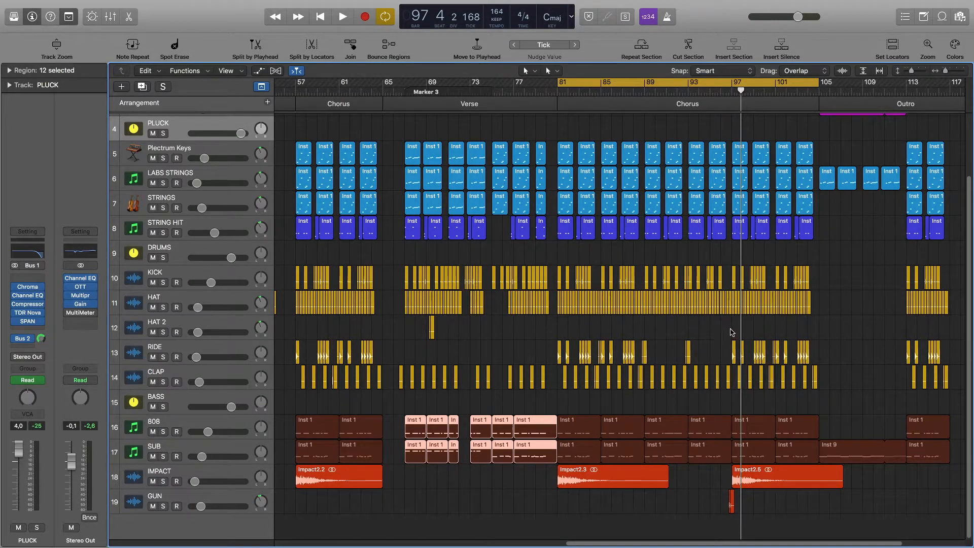
# - Play the beat from bar 96 with all tracks through the end of the chorus and the outro
pyautogui.moveTo(733, 93); pyautogui.dragTo(728, 92)
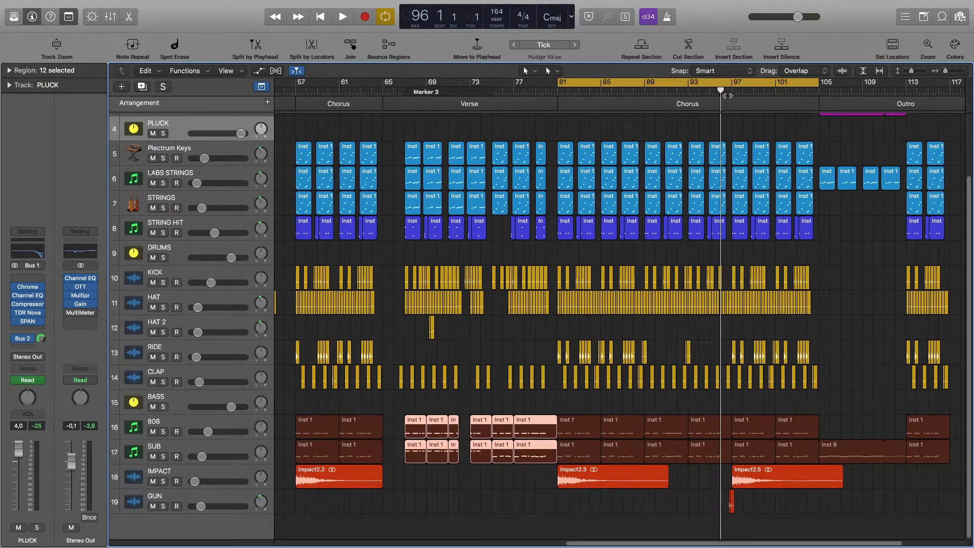
pyautogui.press('space')
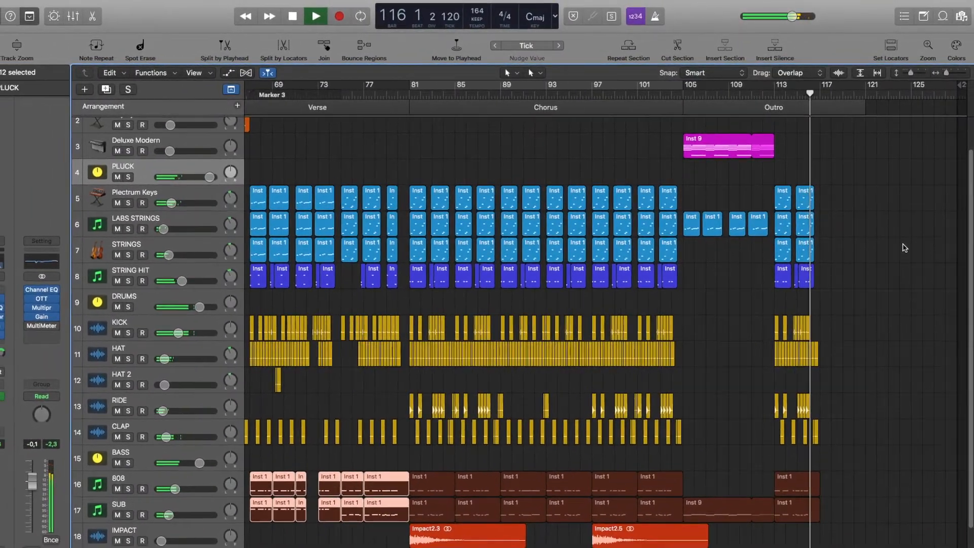
pyautogui.press('space')
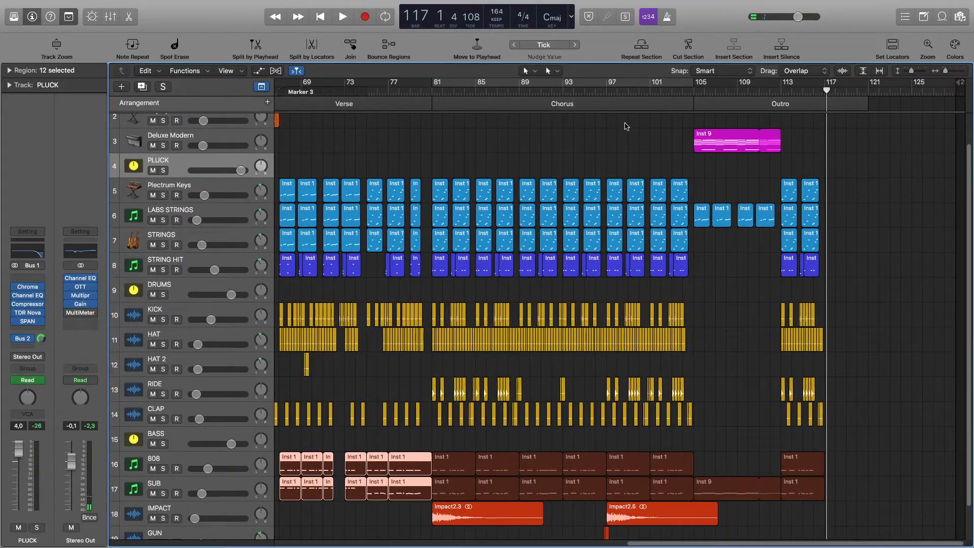
# - Solo the Deluxe Modern track and play its Inst 9 region in the Piano Roll from bar 105
pyautogui.click(700, 93)
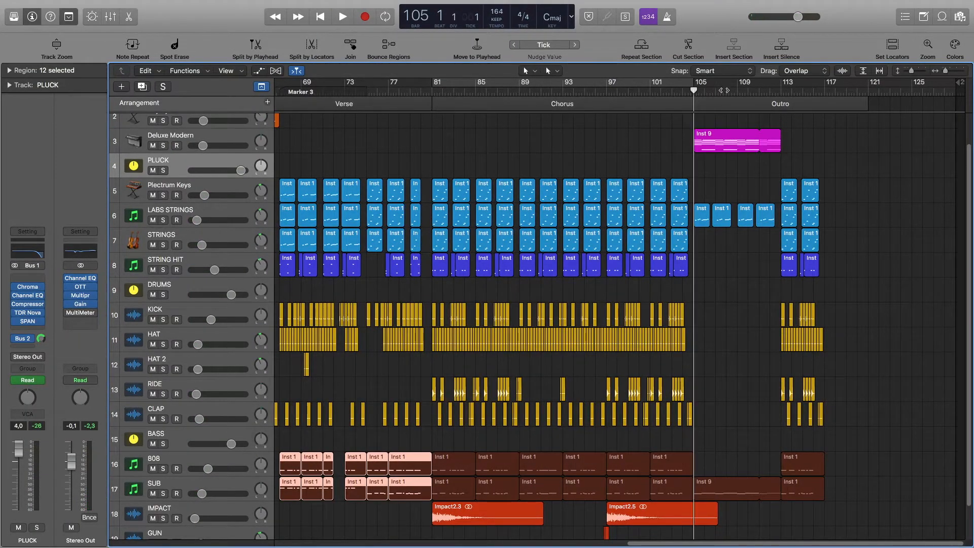
pyautogui.doubleClick(728, 148)
pyautogui.click(163, 146)
pyautogui.press('space')
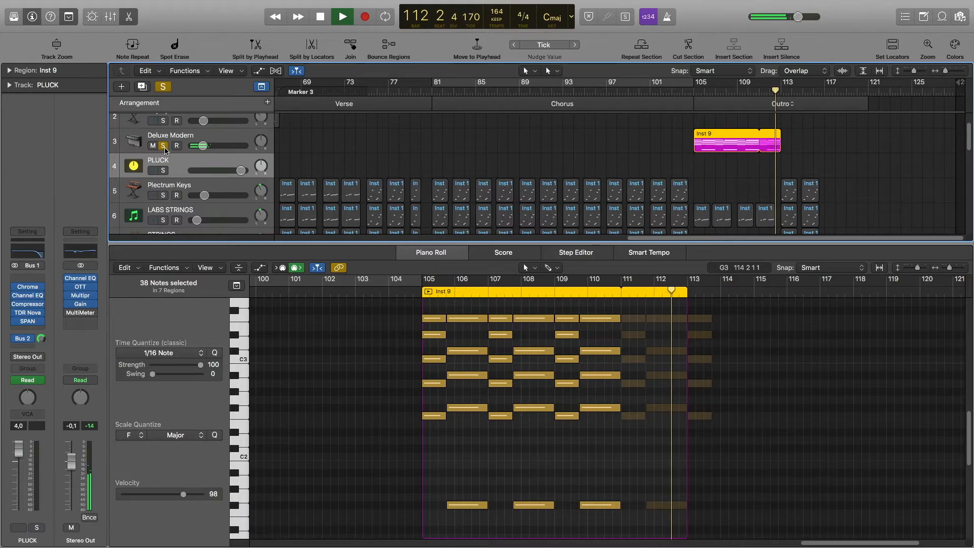
# - Stop playback and review the Deluxe Modern track's Vintage Electric Piano and Channel EQ plug-ins
pyautogui.press('space')
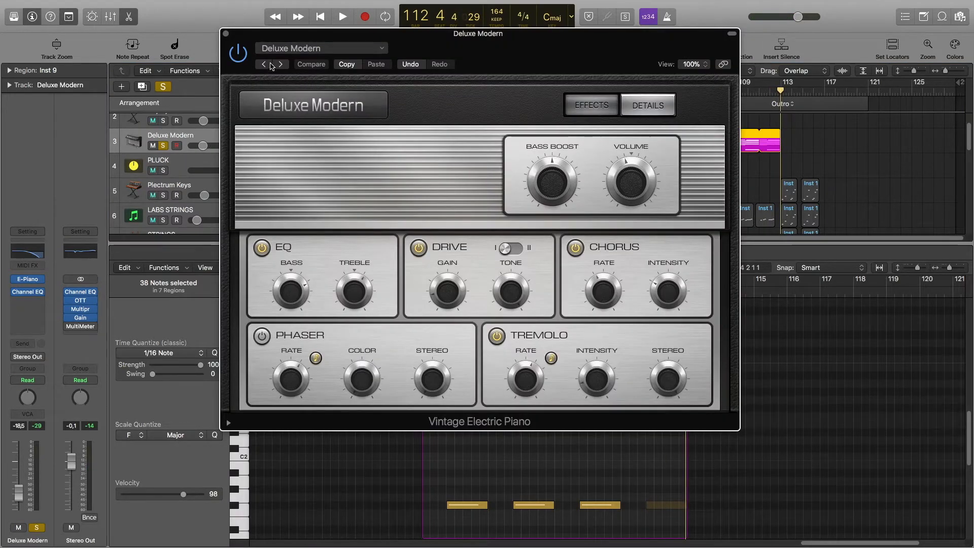
pyautogui.click(227, 34)
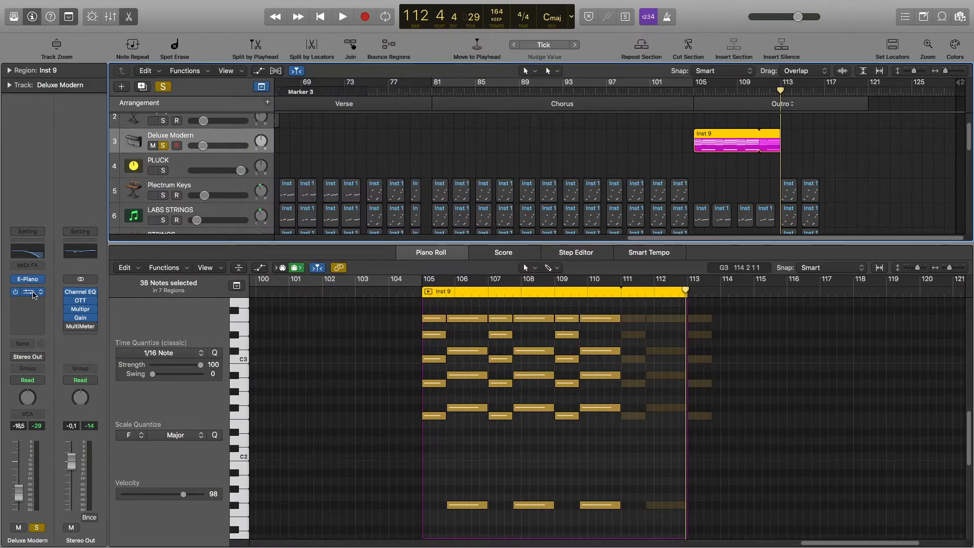
pyautogui.click(33, 293)
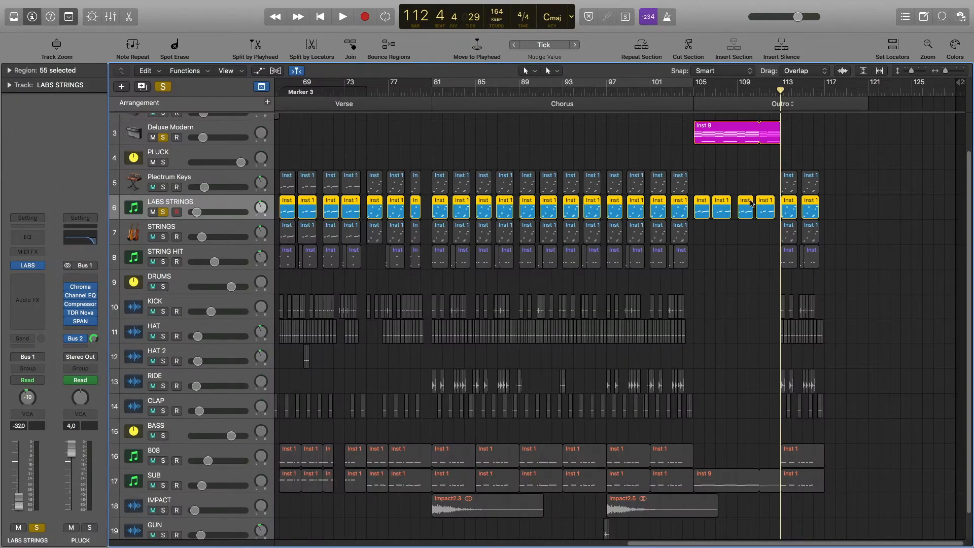
# - Open the four LABS STRINGS regions at the start of the outro in the Piano Roll and play them
pyautogui.moveTo(765, 182); pyautogui.dragTo(707, 213)
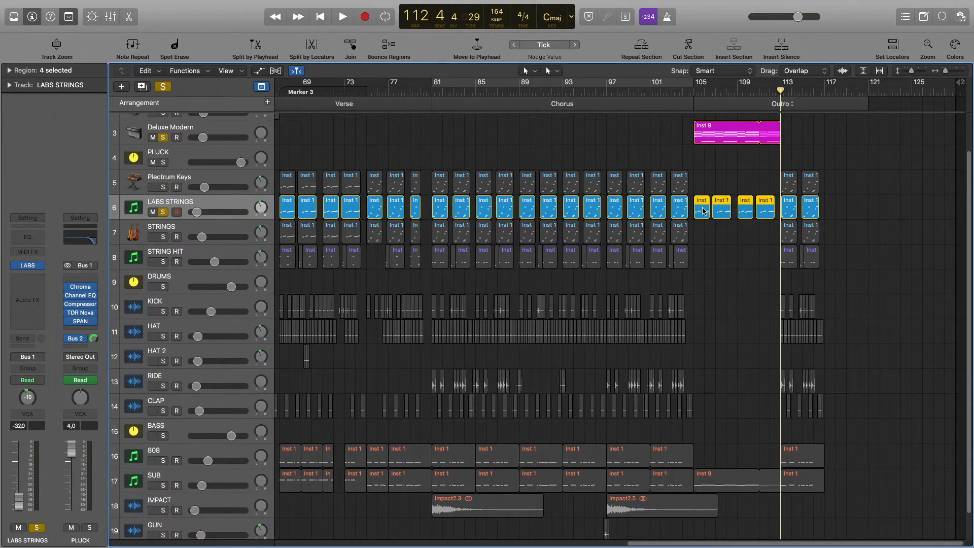
pyautogui.doubleClick(703, 211)
pyautogui.hotkey('shift', 'space')
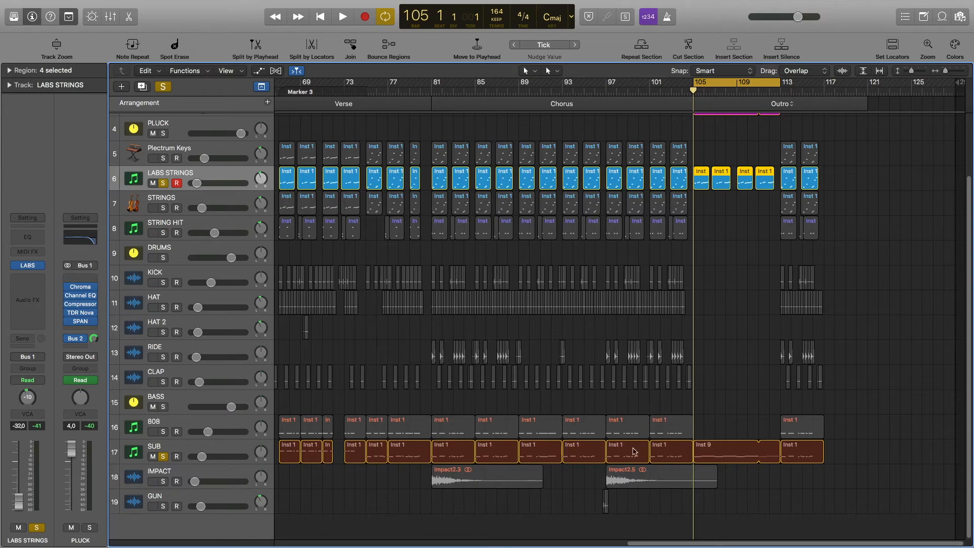
# - Play the soloed SUB track's Inst 9 region in the Piano Roll from bar 105
pyautogui.doubleClick(749, 453)
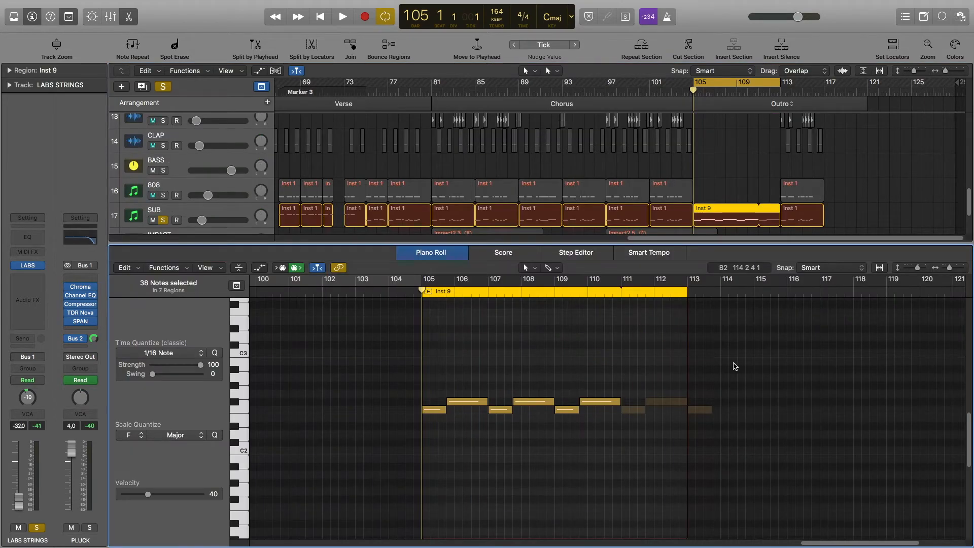
pyautogui.press('space')
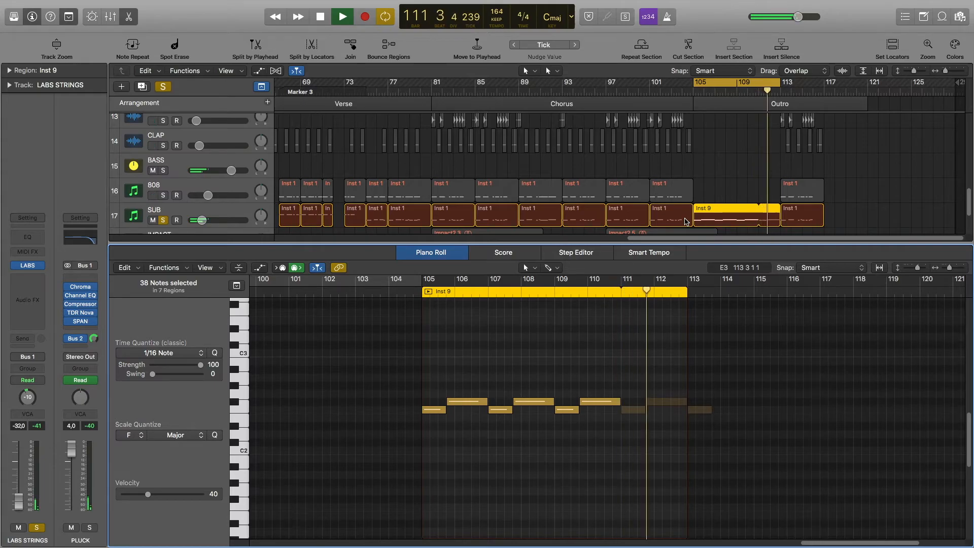
pyautogui.press('space')
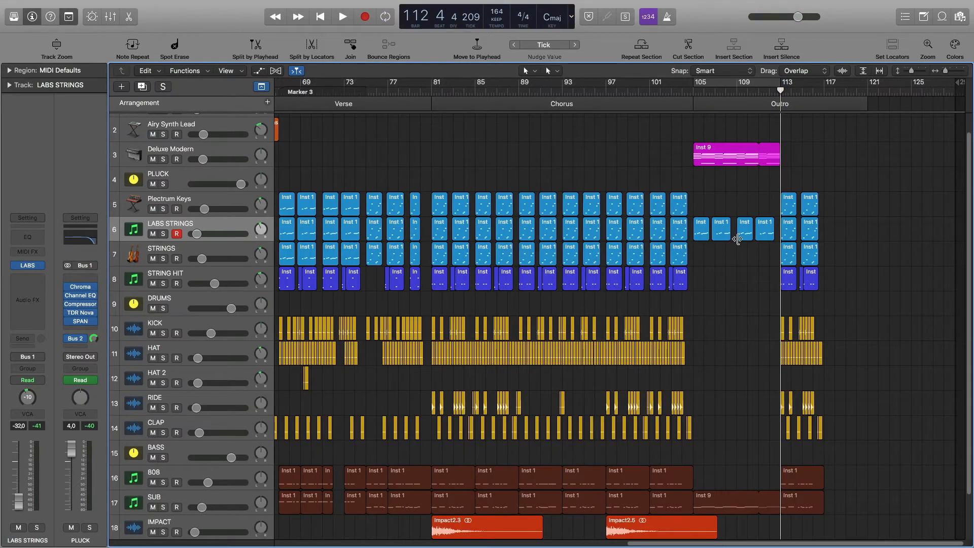
# - Listen to the end of the outro from bar 113 with all tracks, and return the playhead to bar 105
pyautogui.scroll(-1, 844, 243)
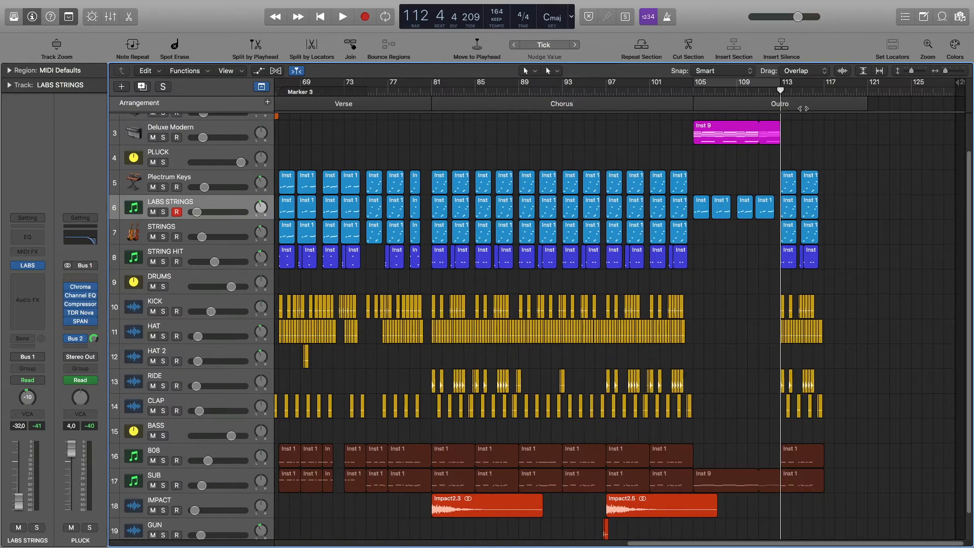
pyautogui.press('space')
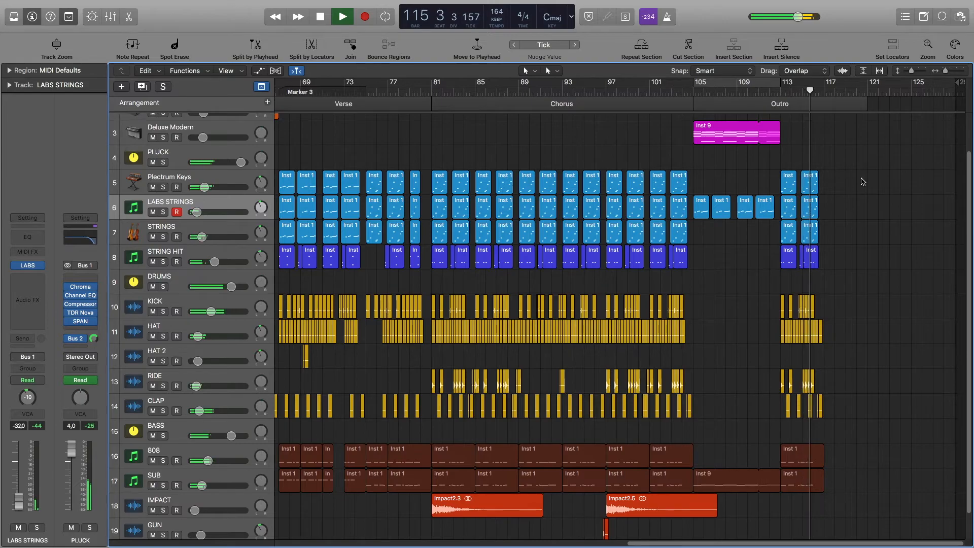
pyautogui.press('space')
pyautogui.click(685, 86)
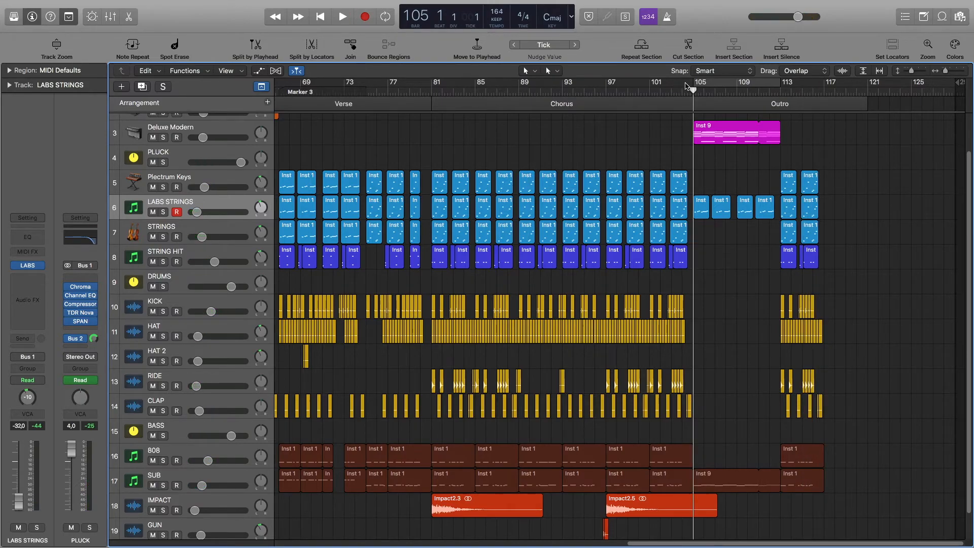